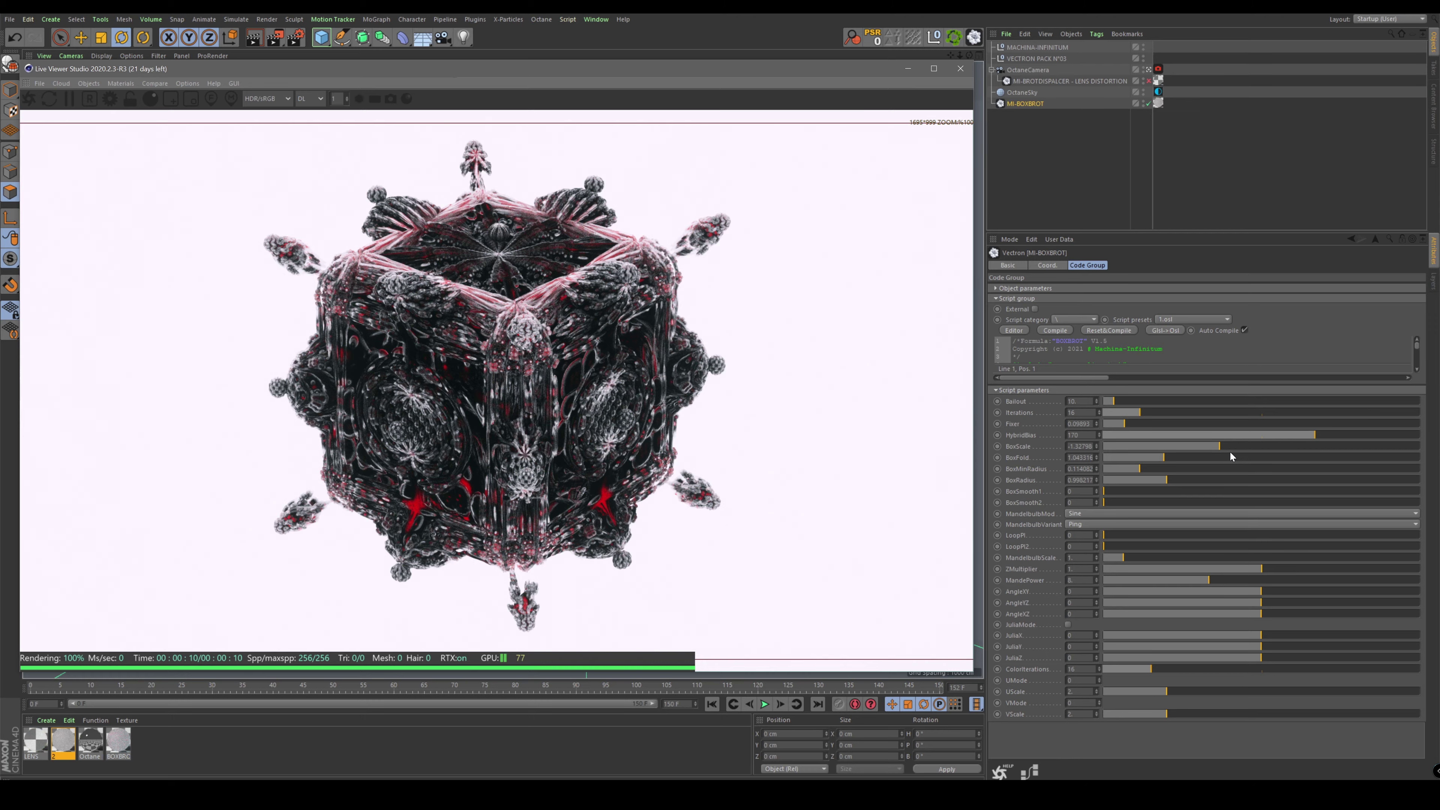
# Drag BoxScale from -1.82709 up to -1.36363 in the Vectron script parameters.
pyautogui.moveTo(1205, 443)
pyautogui.mouseDown()
pyautogui.moveTo(1219, 446)
pyautogui.moveTo(1134, 460)
pyautogui.mouseUp()
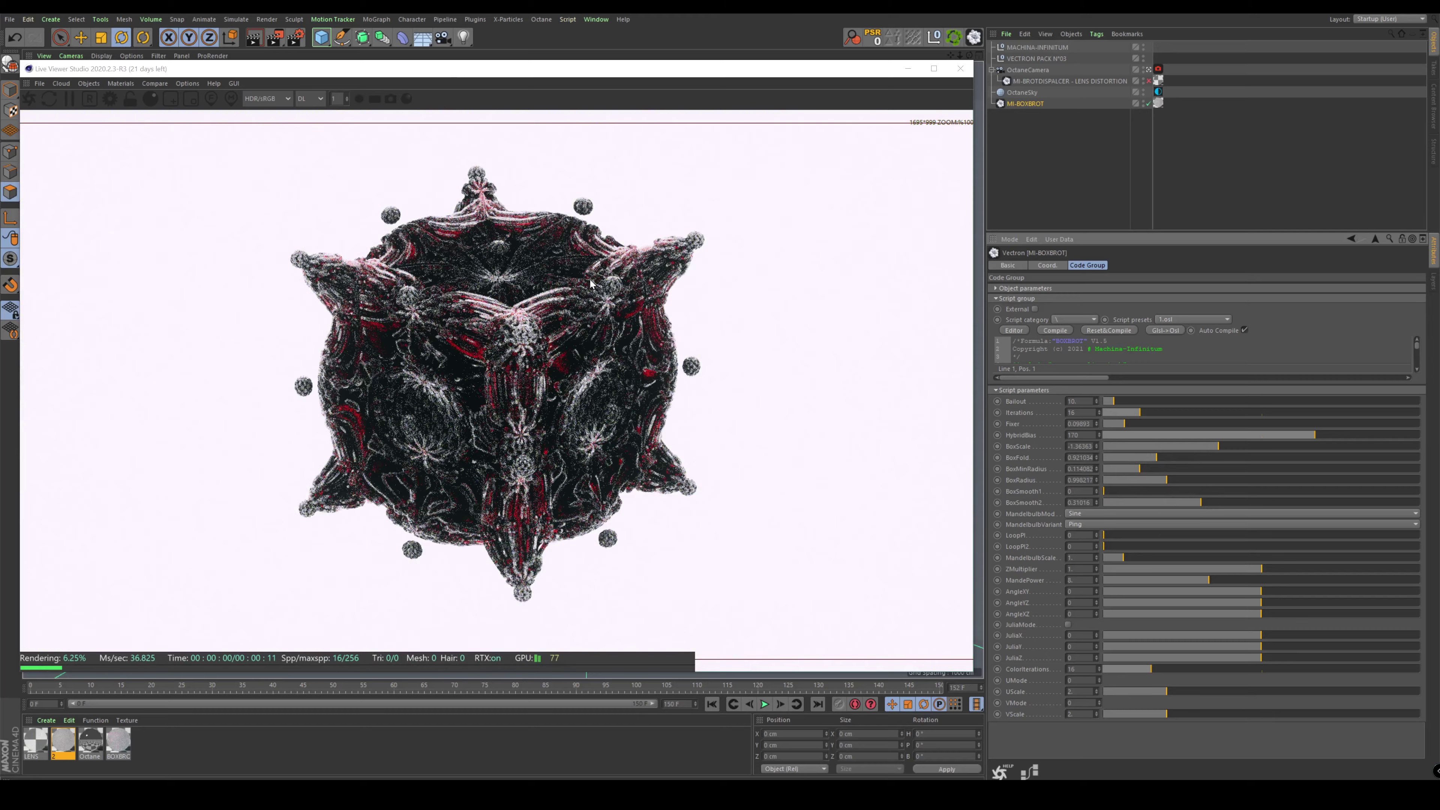
# Try the Spikes, then the Organic MandelbulbMod on the fractal.
pyautogui.click(1109, 511)
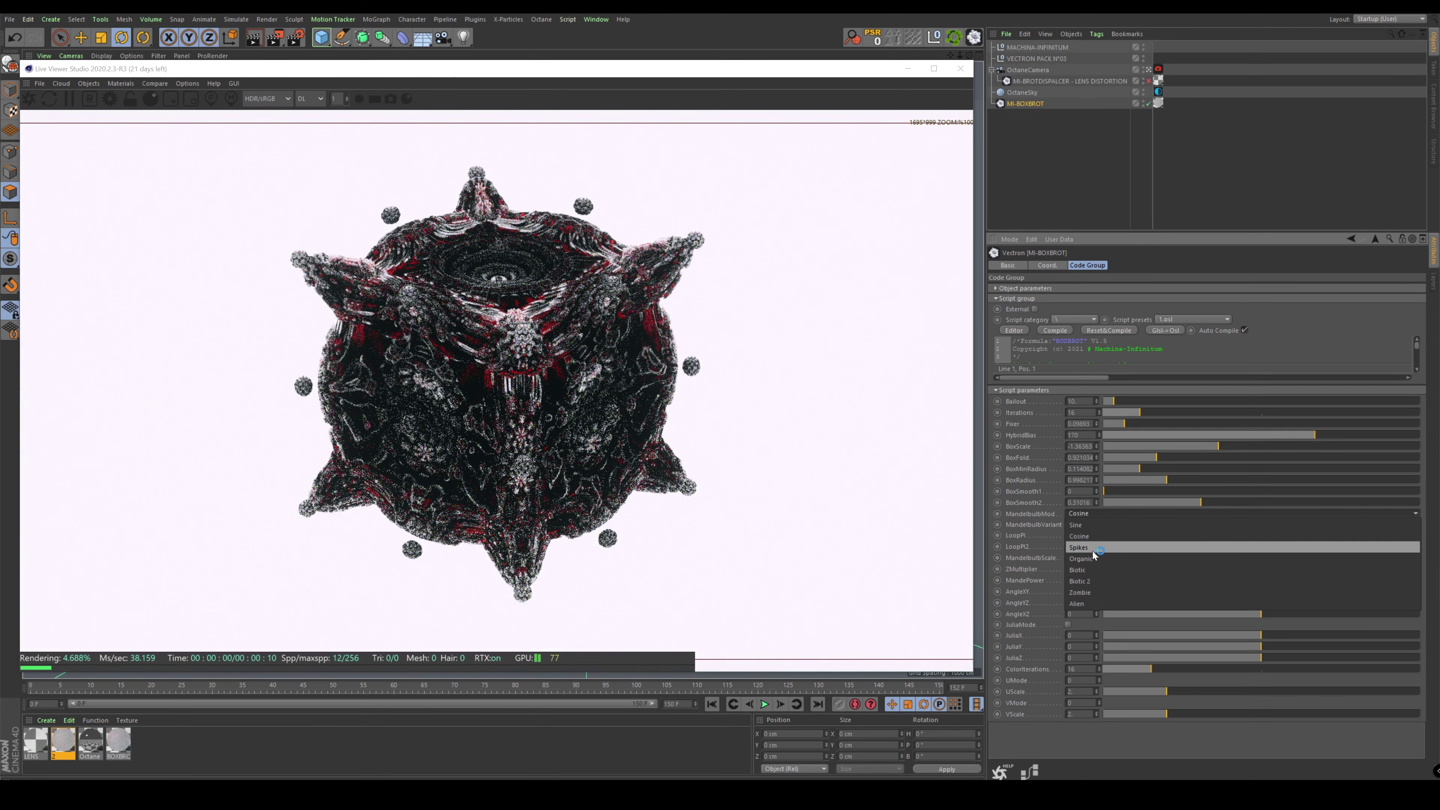
pyautogui.click(1097, 548)
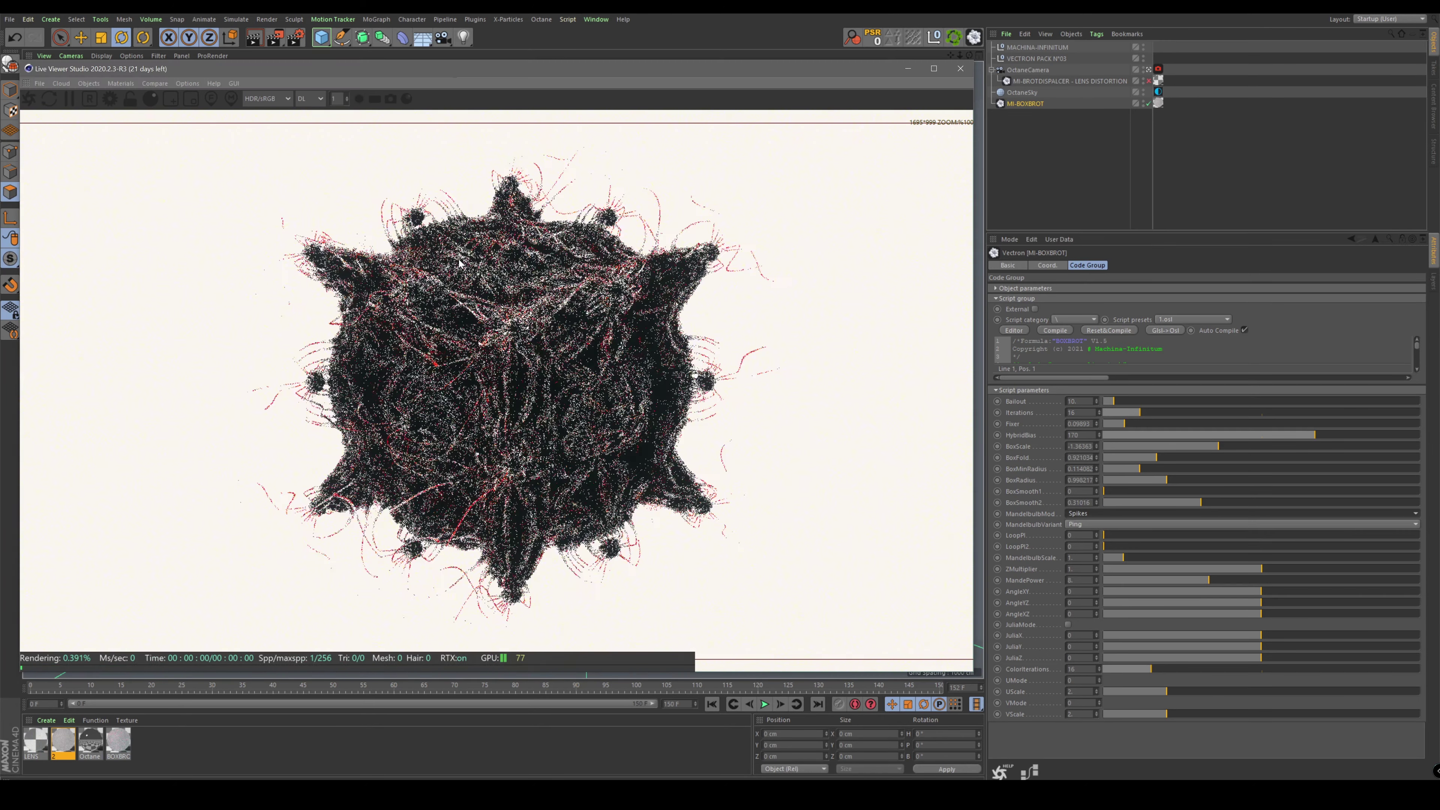
pyautogui.scroll(5, 561, 264)
pyautogui.scroll(3, 532, 251)
pyautogui.scroll(-6, 532, 251)
pyautogui.click(1094, 513)
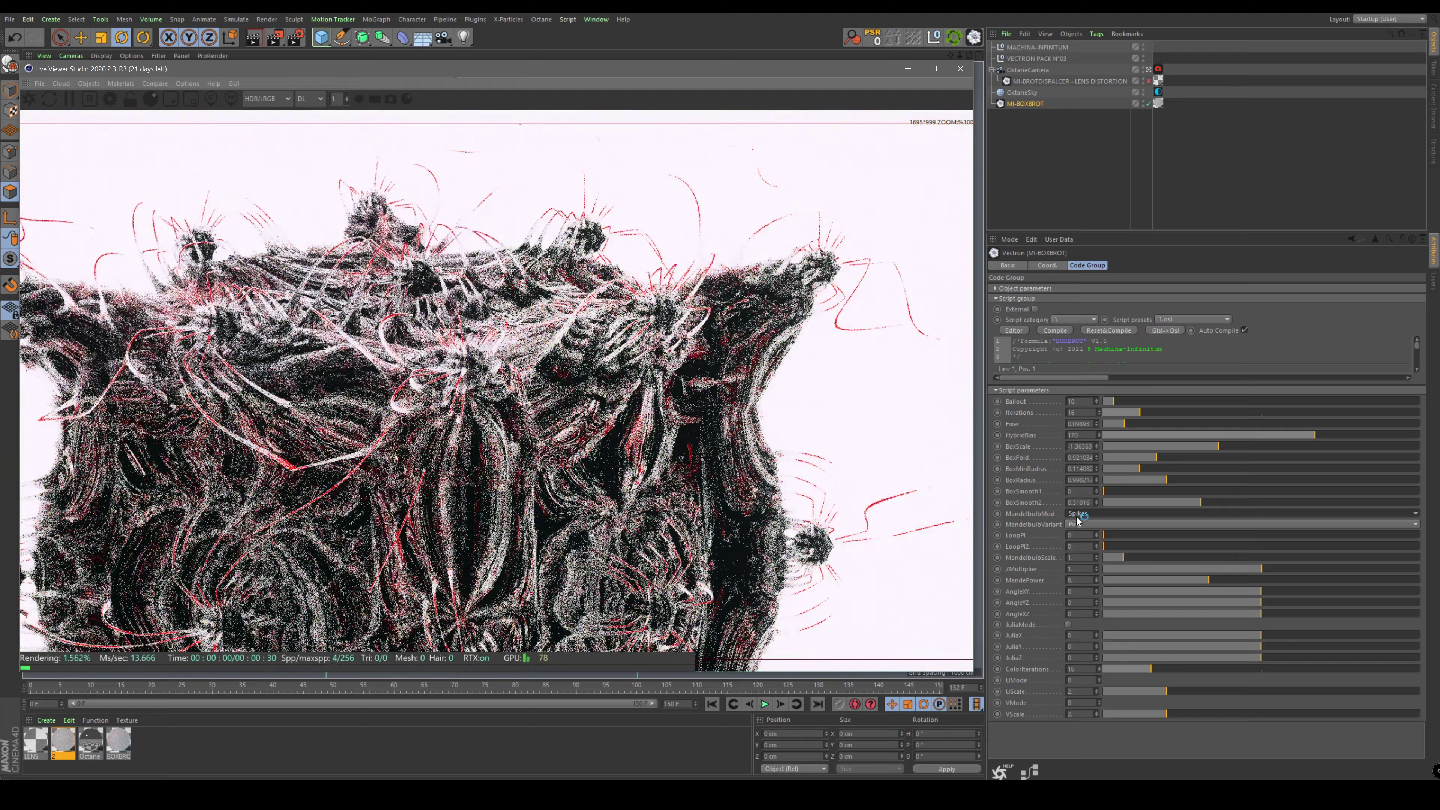
# Switch MandelbulbMod to Biotic, settle on Sine, and zoom the Live Viewer in.
pyautogui.click(1084, 514)
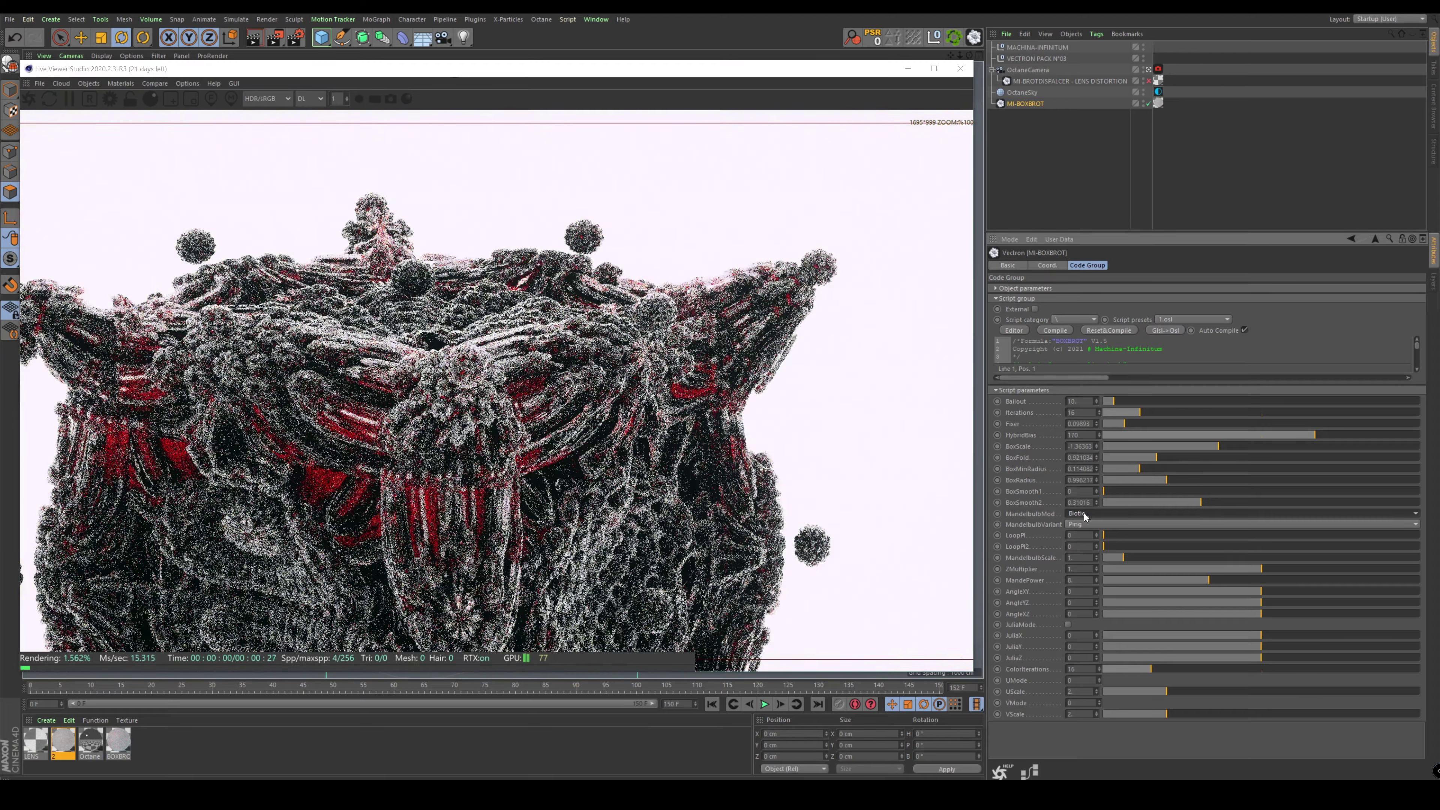
pyautogui.click(1085, 516)
pyautogui.click(1084, 514)
pyautogui.click(1084, 525)
pyautogui.scroll(2, 431, 312)
pyautogui.scroll(1, 425, 306)
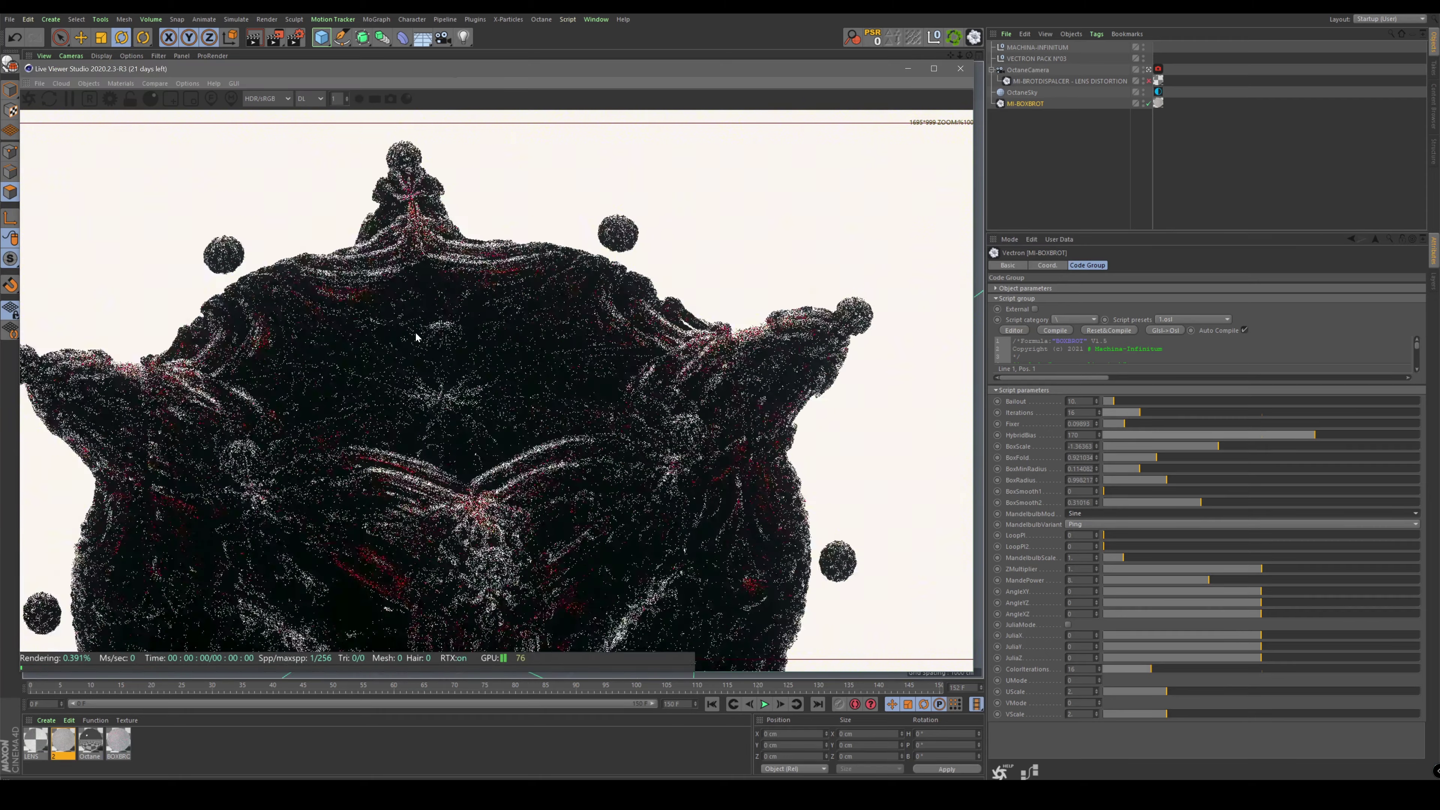
pyautogui.scroll(2, 424, 295)
pyautogui.scroll(3, 422, 277)
pyautogui.scroll(2, 422, 277)
pyautogui.scroll(1, 442, 295)
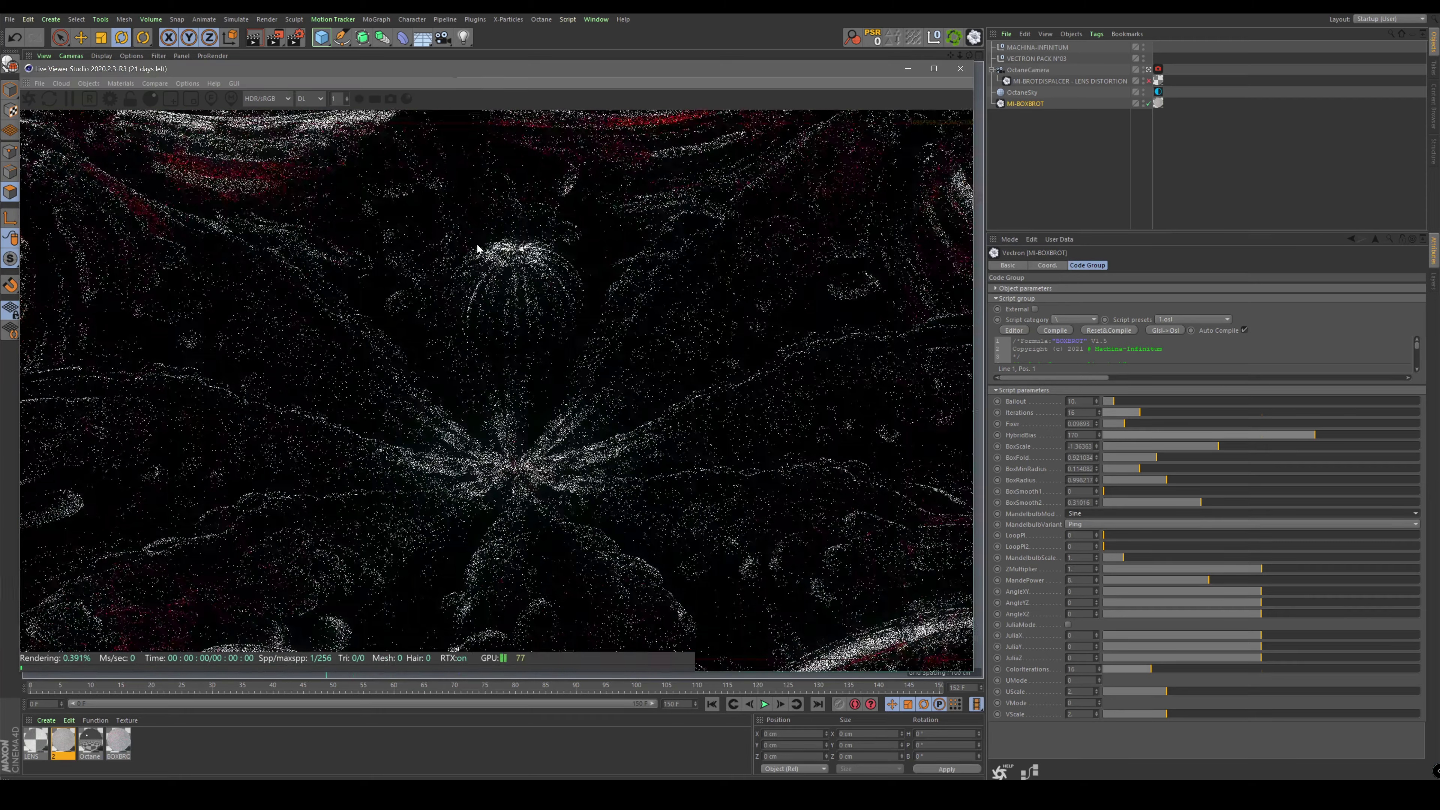
# Adjust LoopPI, LoopPI2, MandelbulbScale and MandePower (near 12.49), then orbit to a rotated side.
pyautogui.moveTo(1104, 535); pyautogui.dragTo(1191, 535)
pyautogui.moveTo(1103, 546); pyautogui.dragTo(1155, 546)
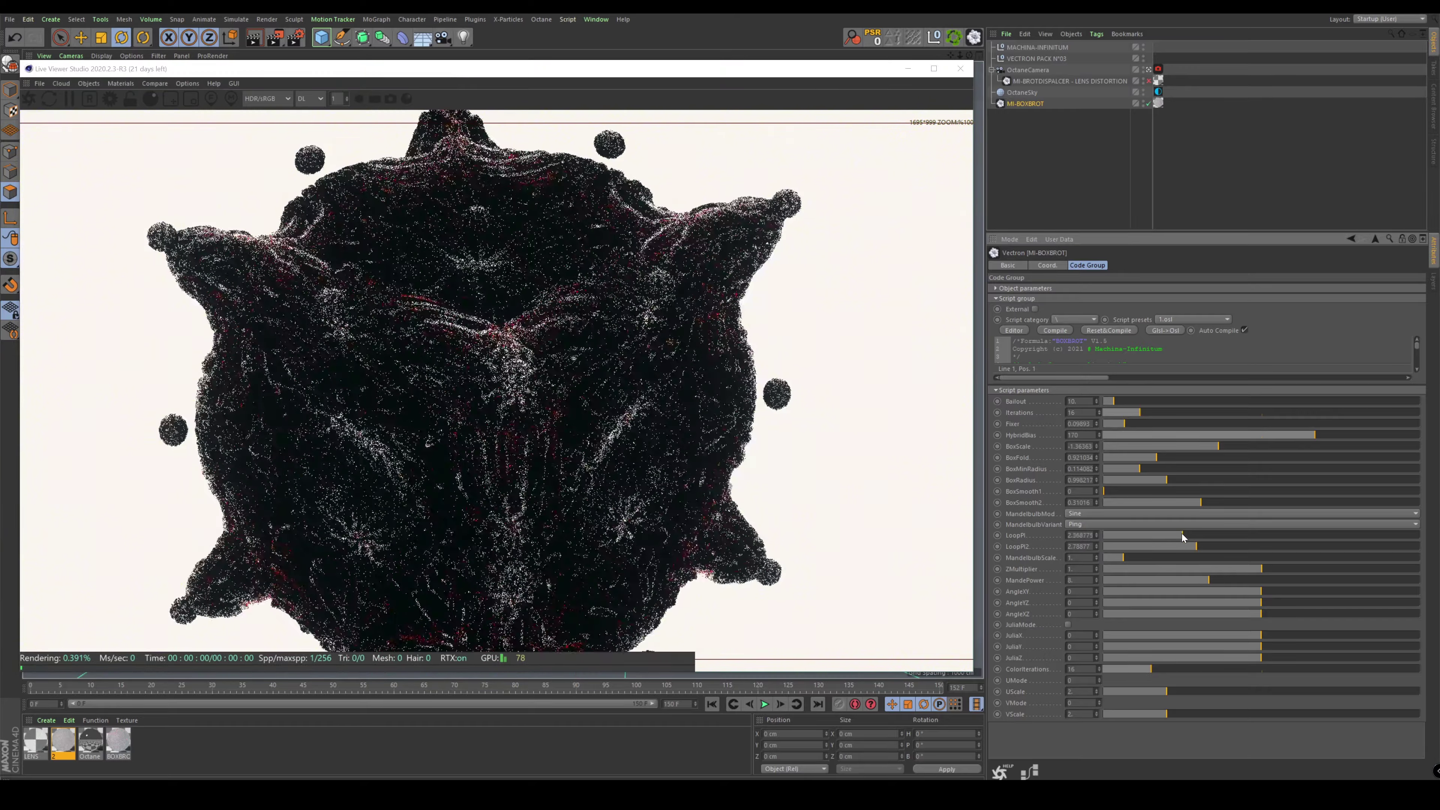
pyautogui.moveTo(1126, 558)
pyautogui.mouseDown()
pyautogui.moveTo(1155, 558)
pyautogui.moveTo(1123, 558)
pyautogui.mouseUp()
pyautogui.moveTo(1209, 580)
pyautogui.mouseDown()
pyautogui.moveTo(1192, 580)
pyautogui.moveTo(1287, 580)
pyautogui.mouseUp()
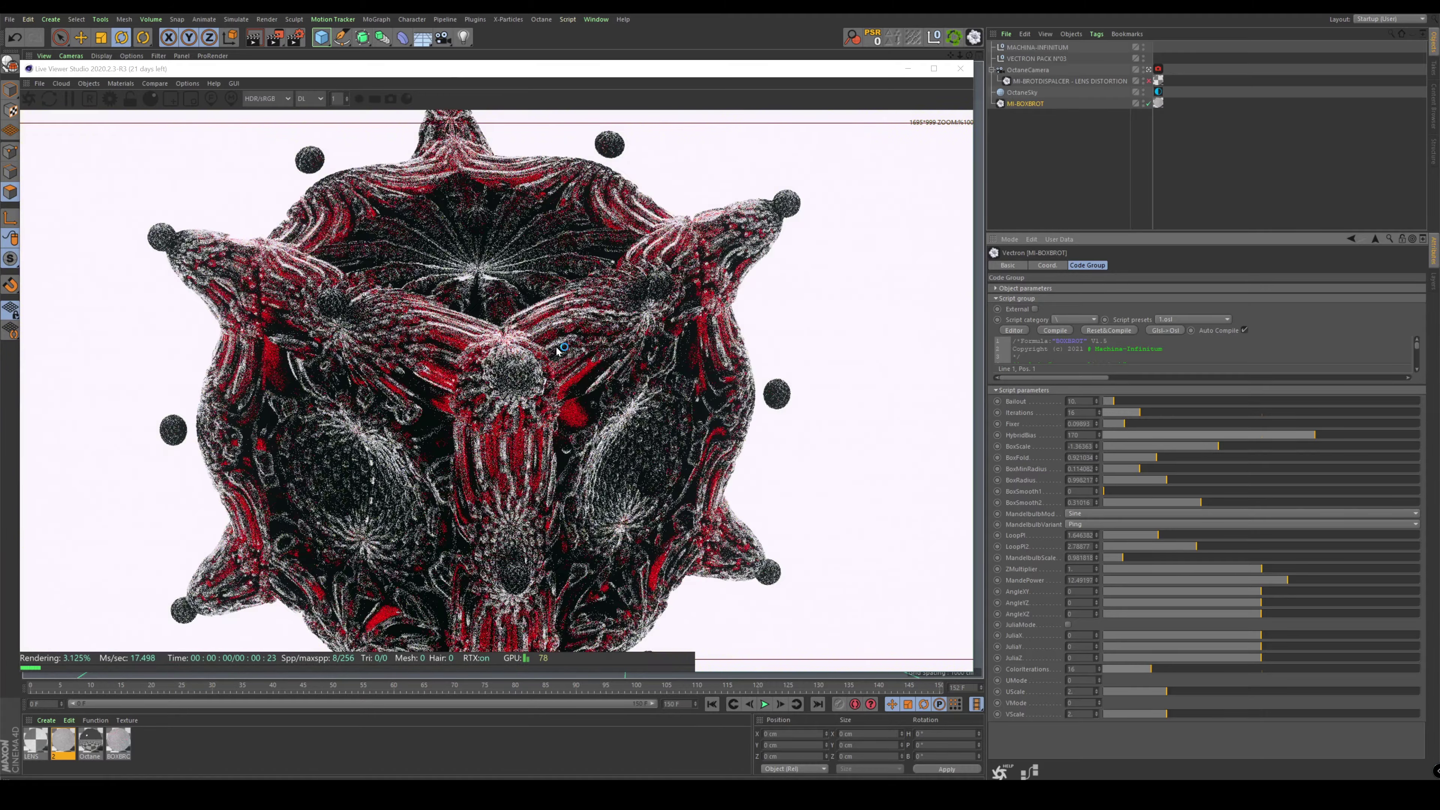
pyautogui.moveTo(522, 373)
pyautogui.mouseDown()
pyautogui.moveTo(462, 415)
pyautogui.moveTo(511, 369)
pyautogui.mouseUp()
# Set BoxSmooth2 to 0.077, BoxScale near -1.04, MandelbulbScale about 1.14, and lower MandePower.
pyautogui.moveTo(1201, 503); pyautogui.dragTo(1127, 503)
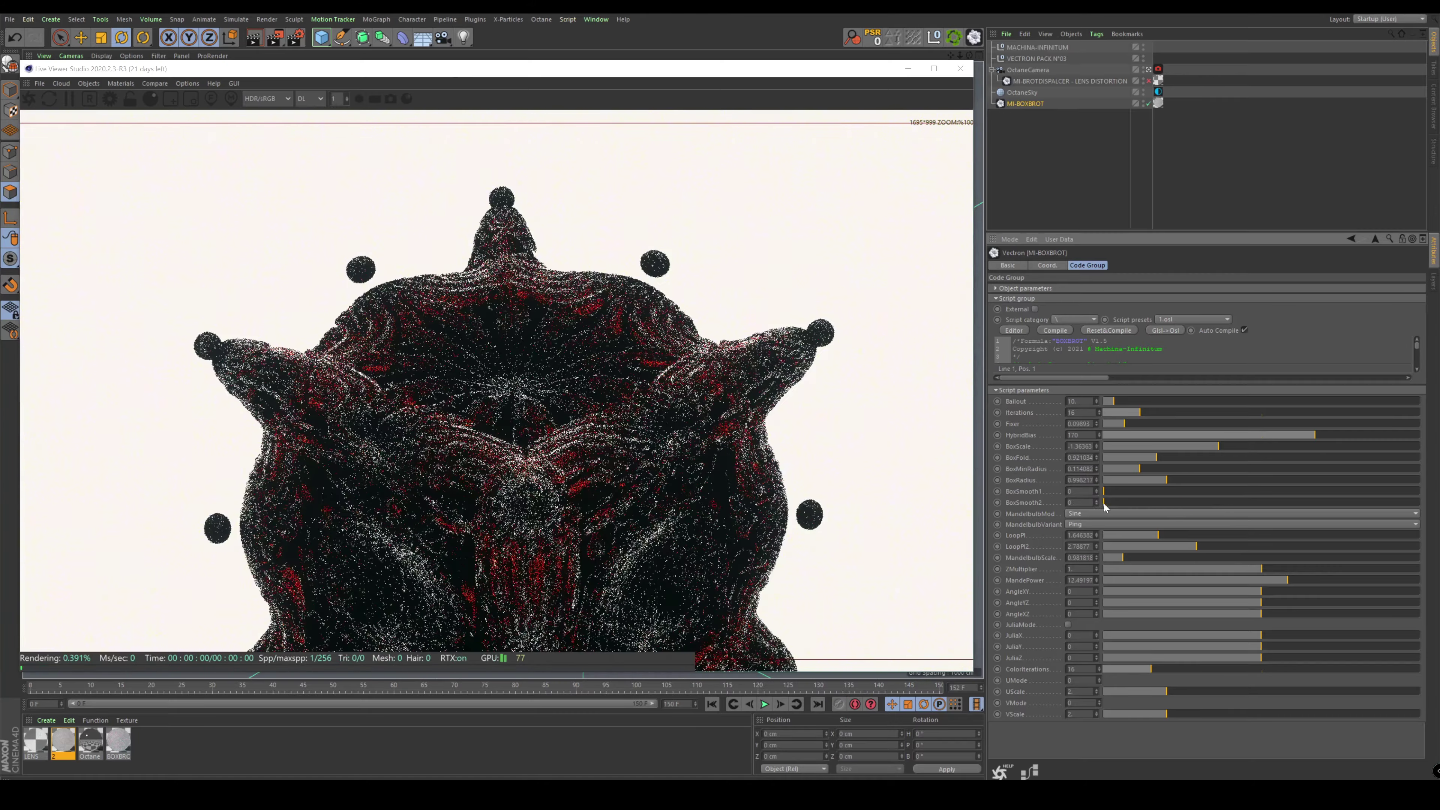
pyautogui.moveTo(1225, 447)
pyautogui.mouseDown()
pyautogui.moveTo(1181, 448)
pyautogui.moveTo(1226, 448)
pyautogui.mouseUp()
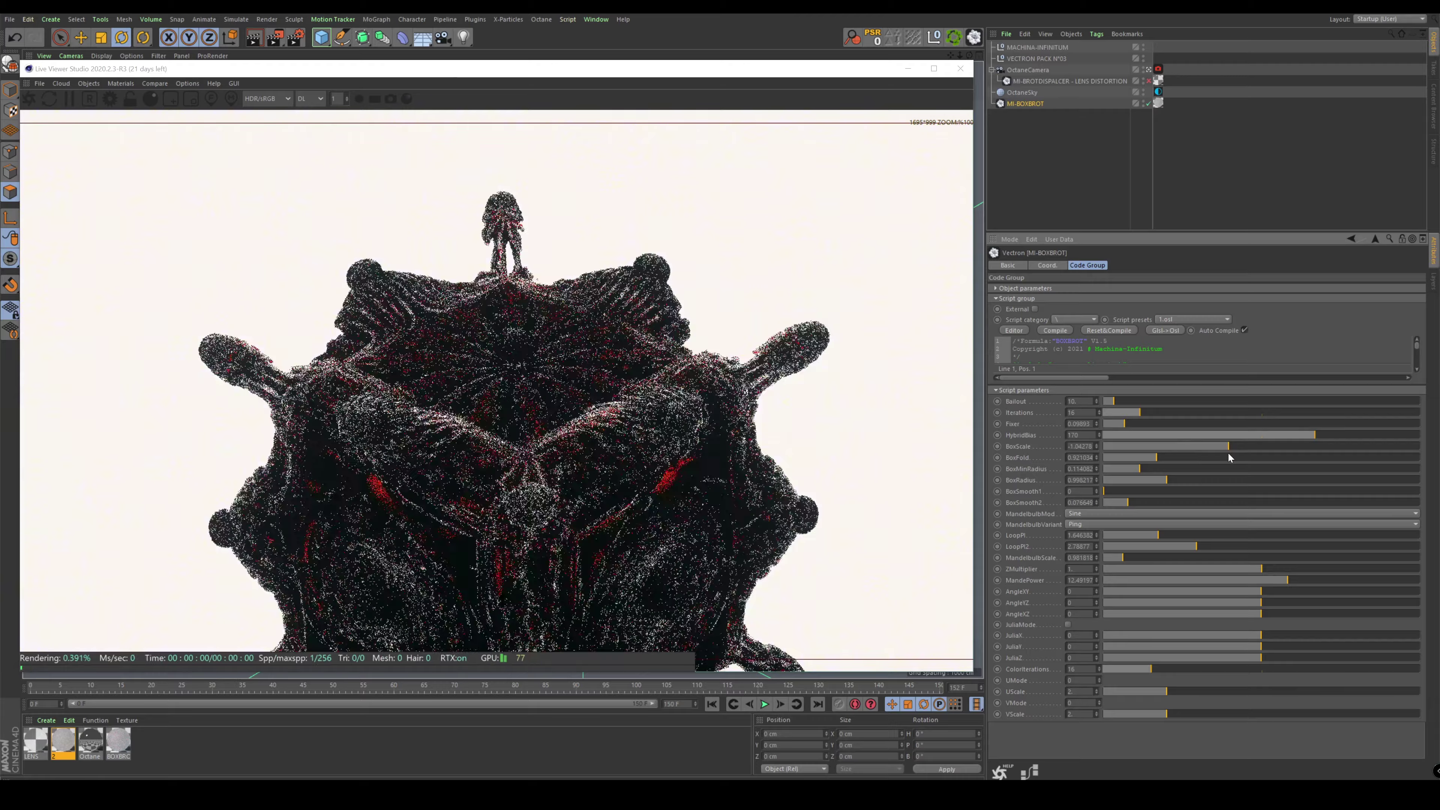
pyautogui.moveTo(810, 382); pyautogui.dragTo(791, 361)
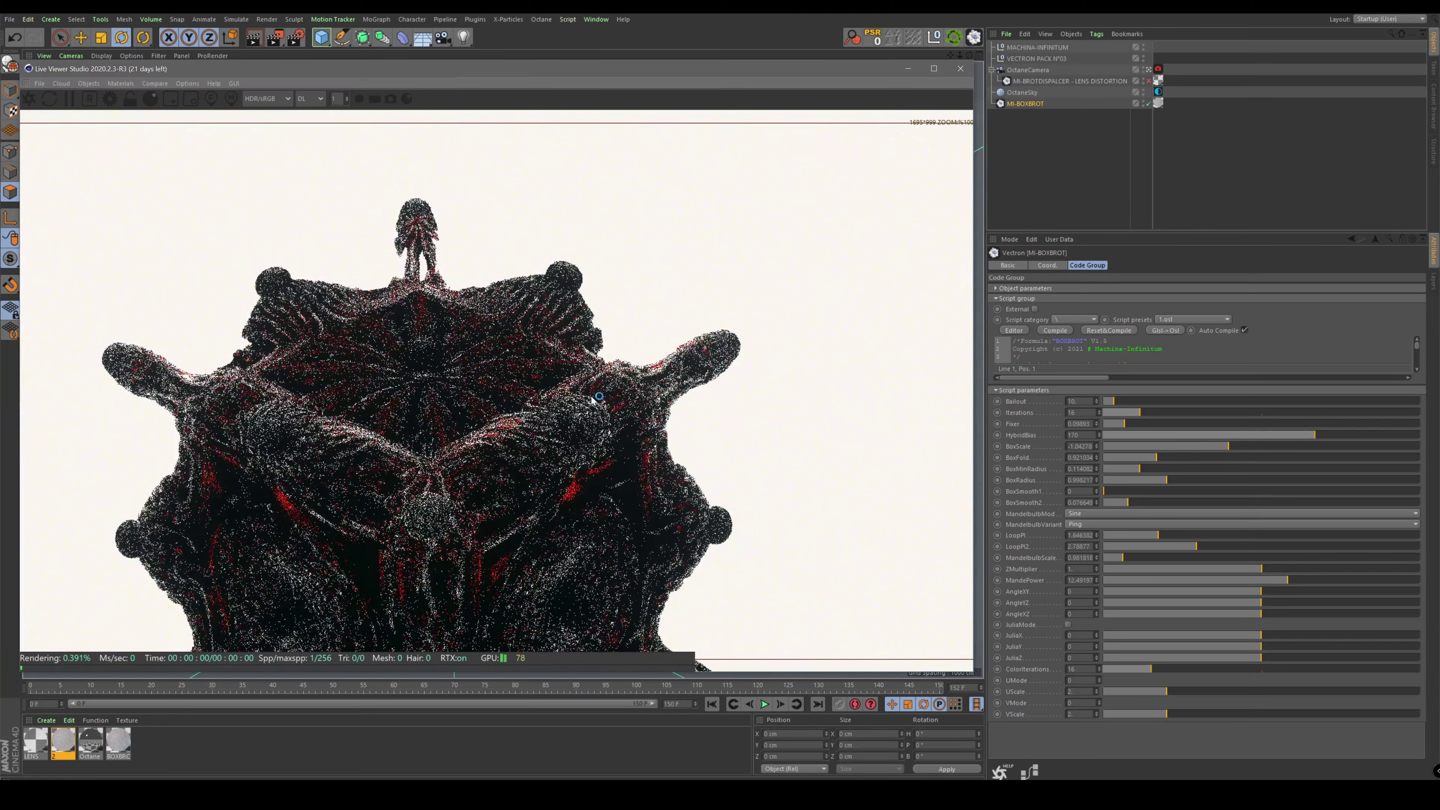
pyautogui.scroll(5, 596, 417)
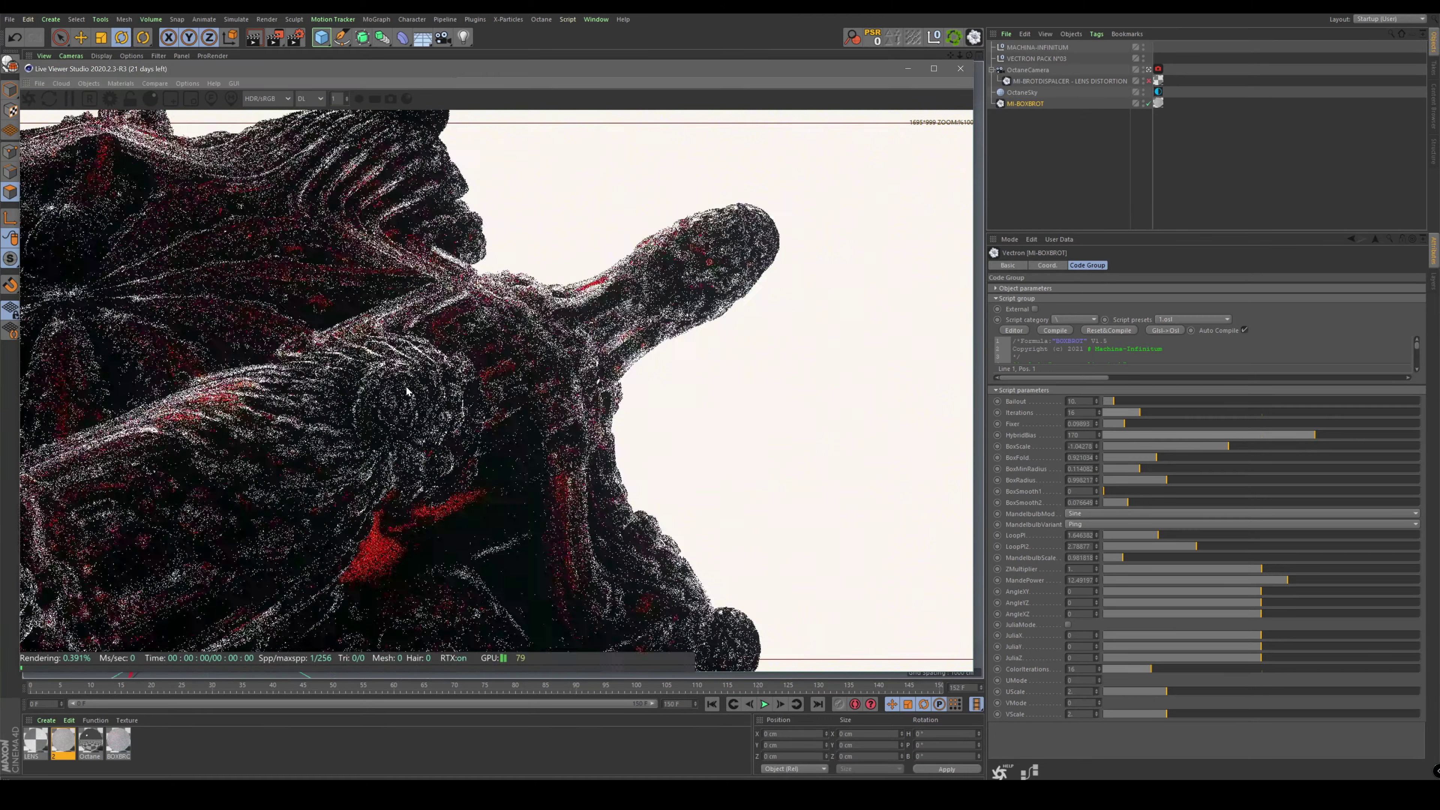
pyautogui.moveTo(1122, 557); pyautogui.dragTo(1127, 556)
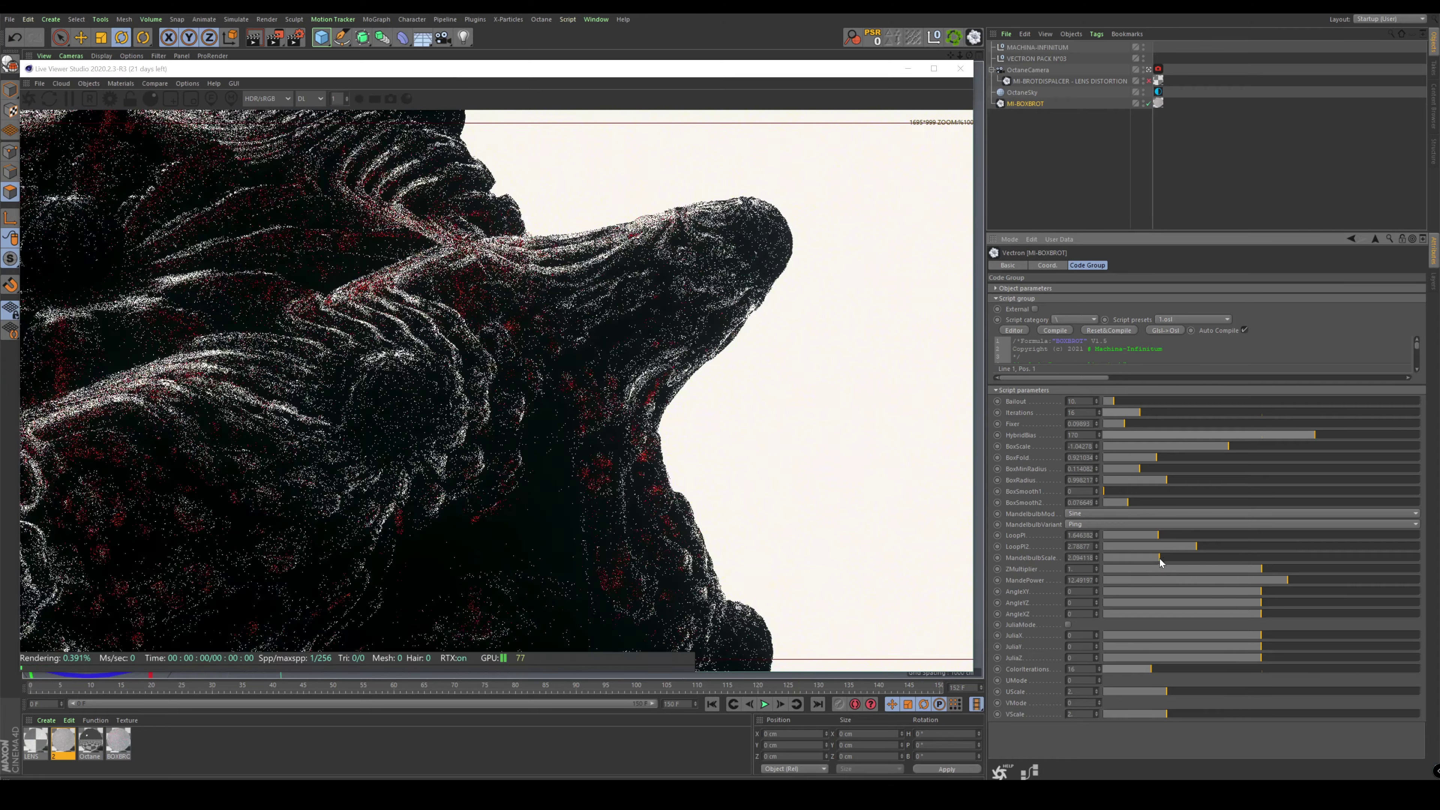
pyautogui.moveTo(1276, 580)
pyautogui.mouseDown()
pyautogui.moveTo(1377, 568)
pyautogui.moveTo(1216, 566)
pyautogui.mouseUp()
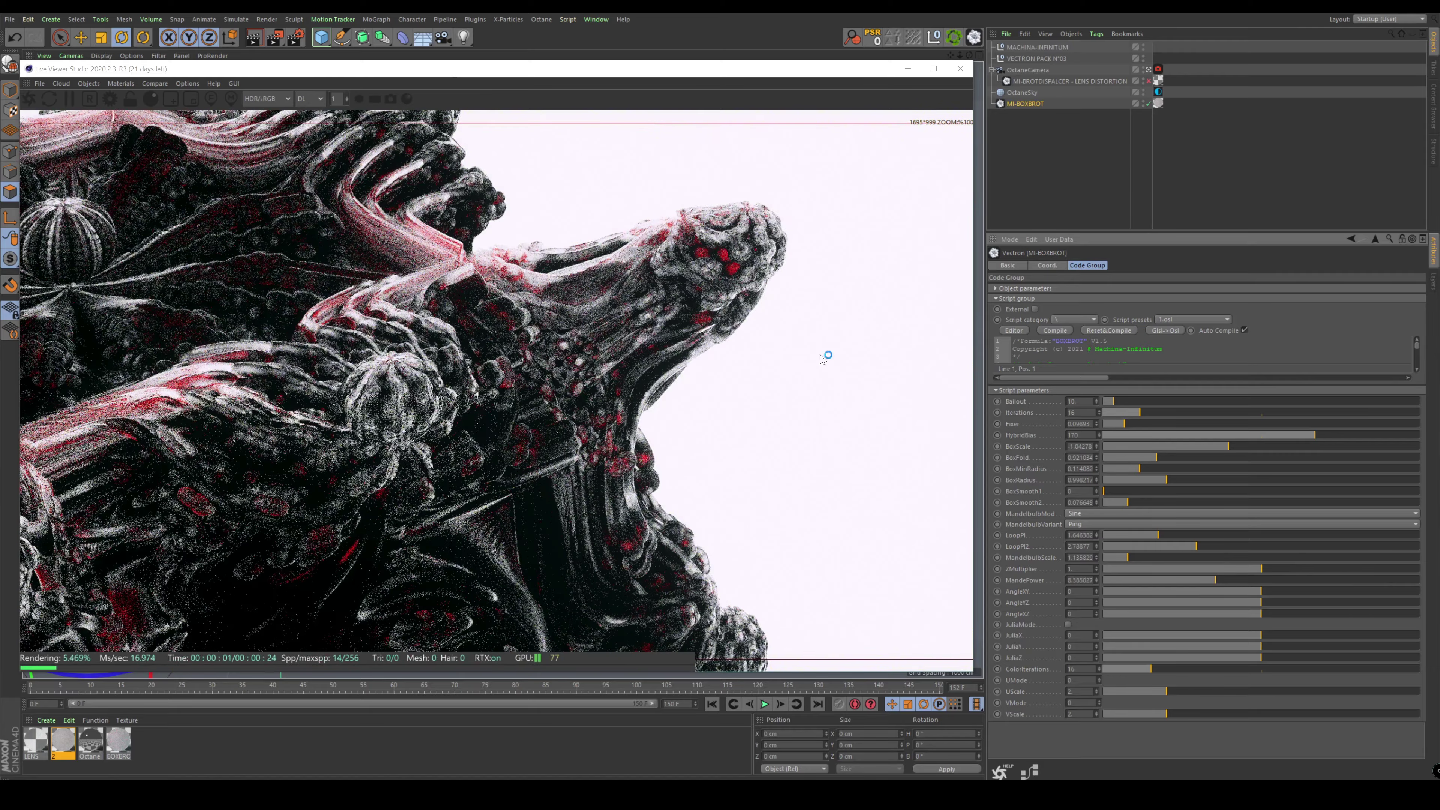
# Change the fractal material's Albedo colour from red to green.
pyautogui.doubleClick(1158, 104)
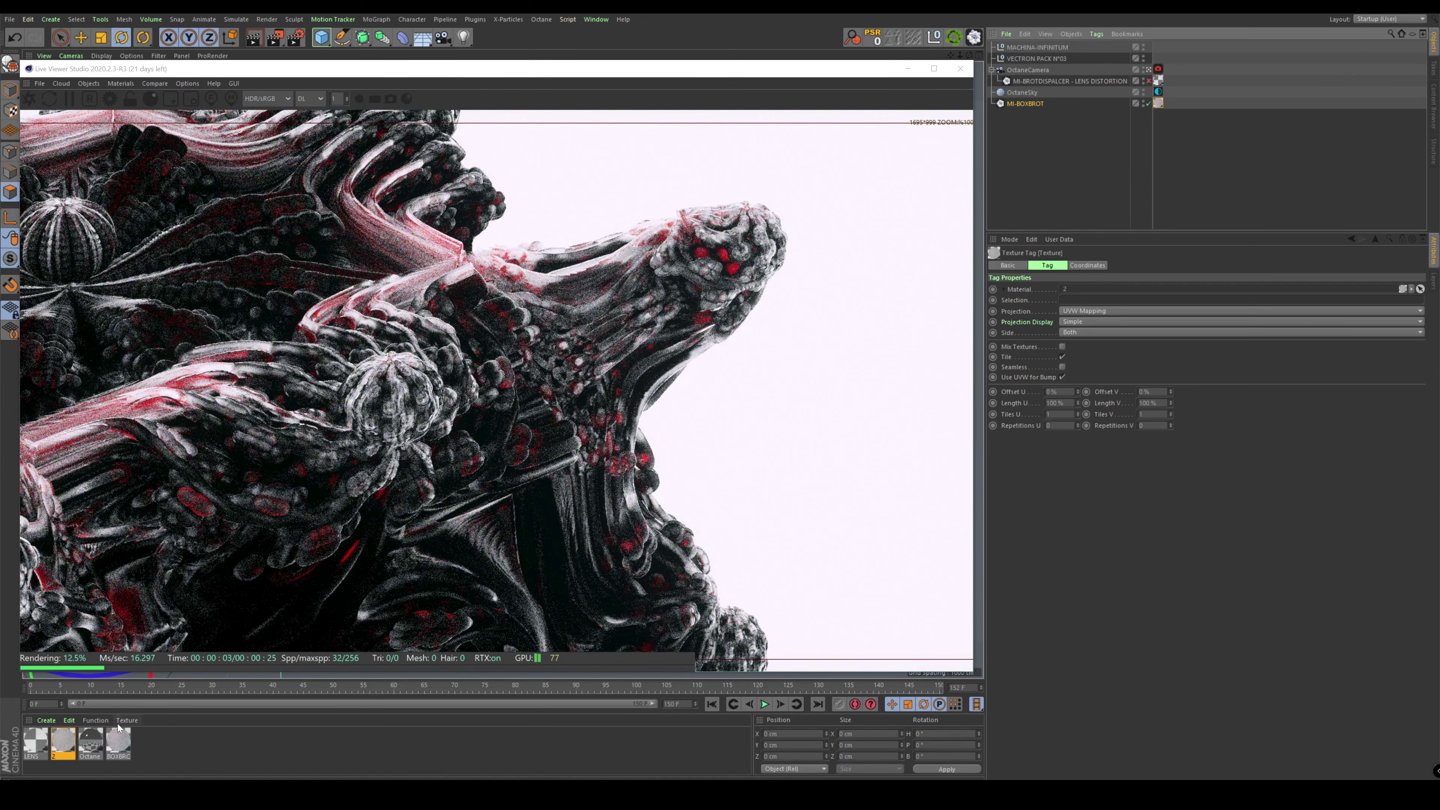
pyautogui.click(432, 126)
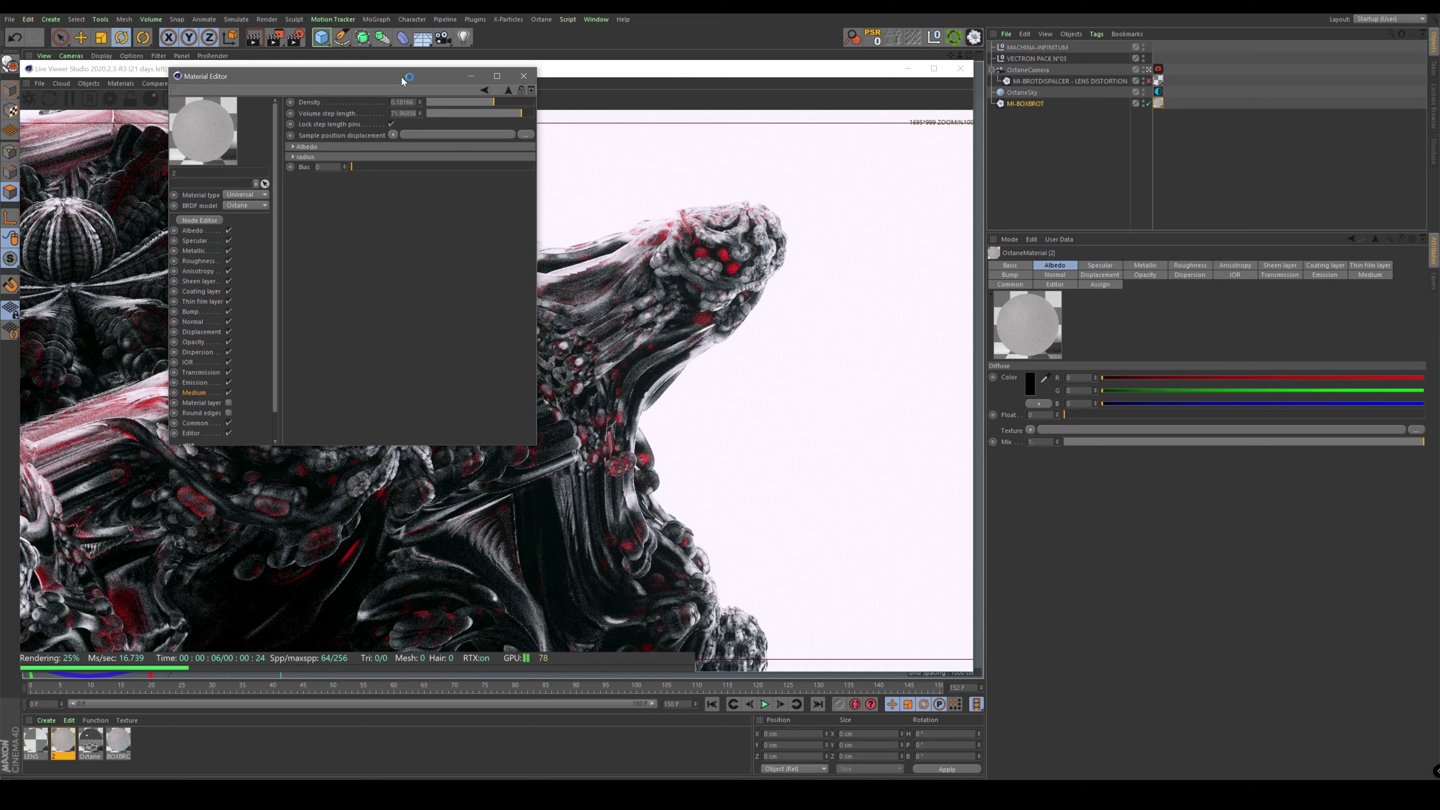
pyautogui.moveTo(340, 77); pyautogui.dragTo(1178, 239)
pyautogui.click(1166, 334)
pyautogui.moveTo(1169, 328); pyautogui.dragTo(1155, 327)
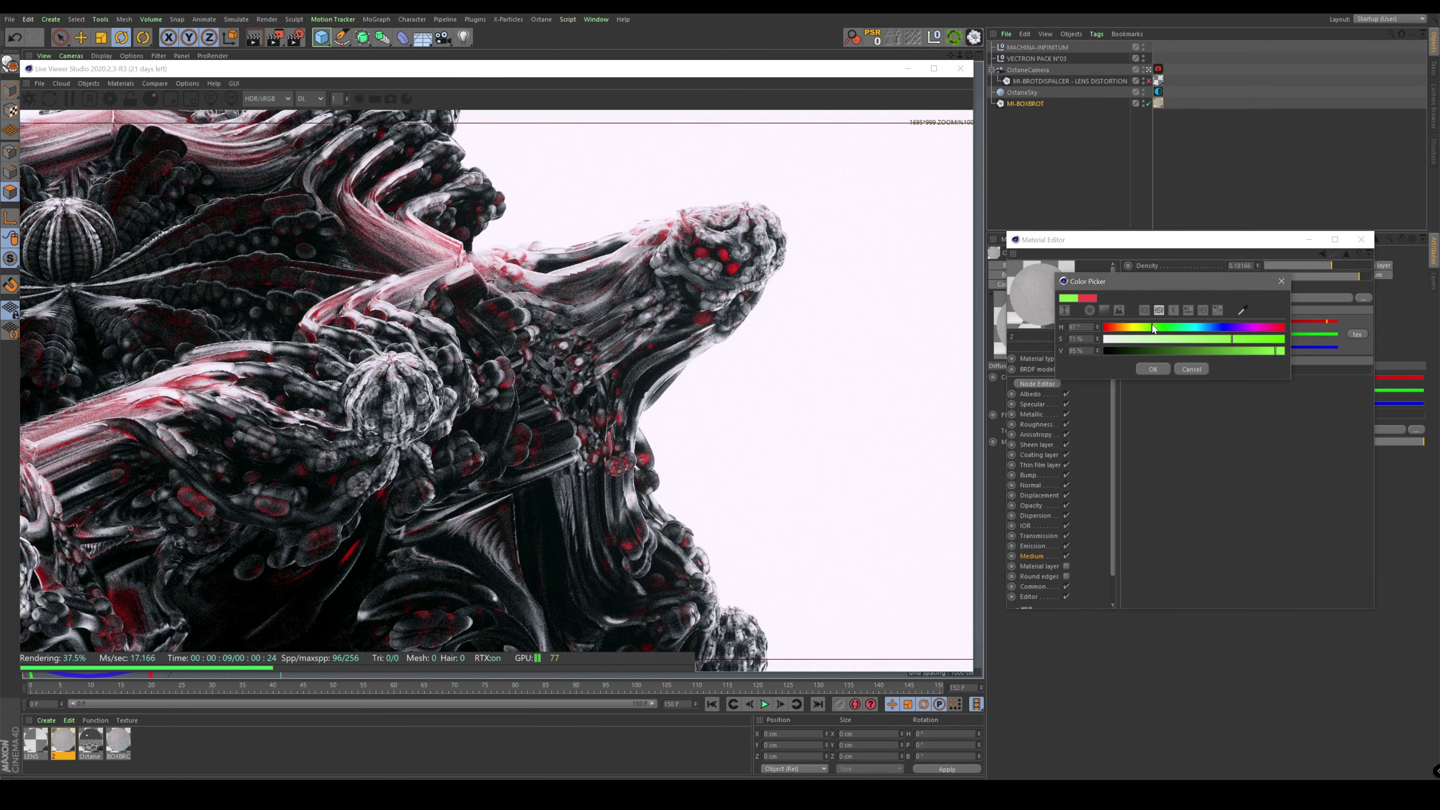
pyautogui.click(1153, 368)
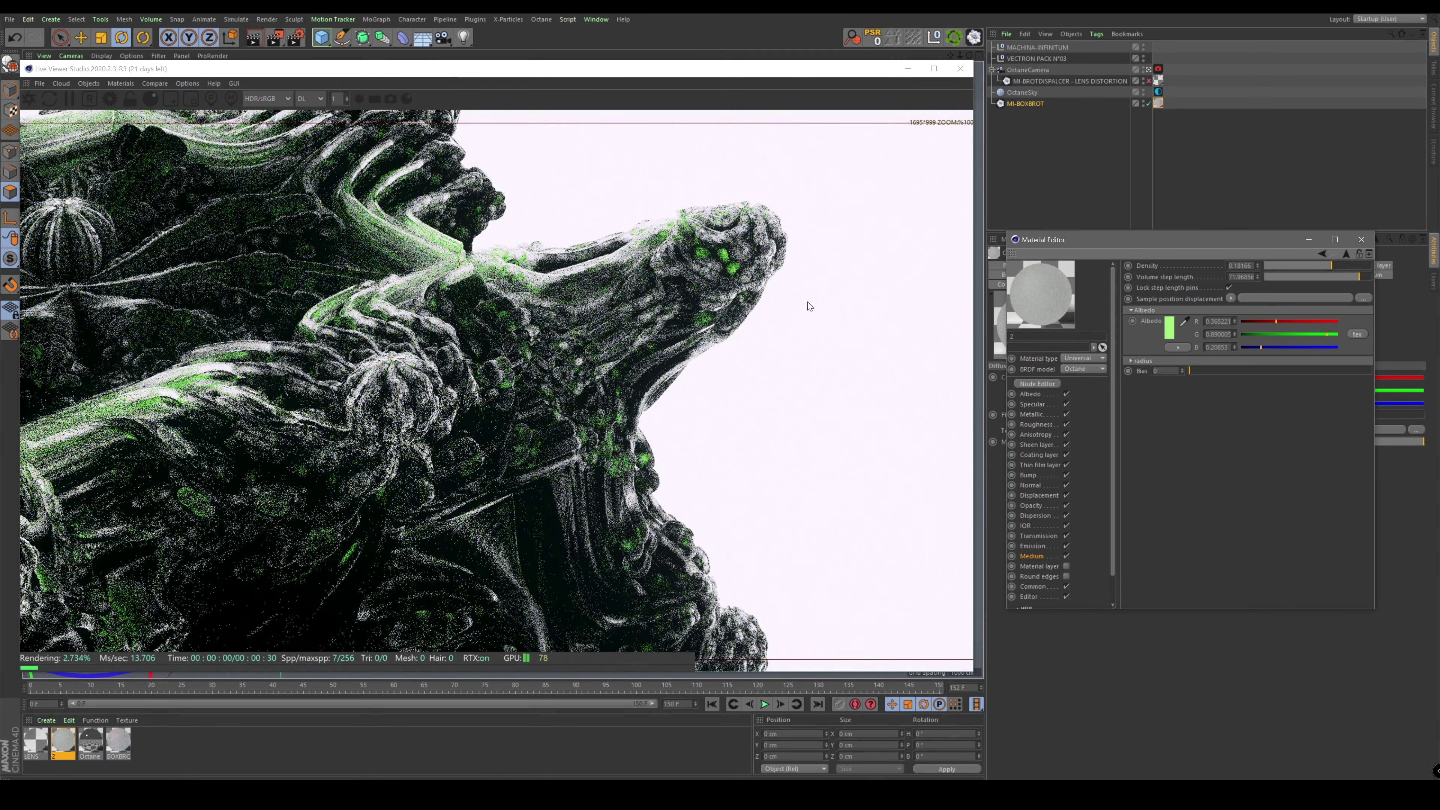
# Orbit to a frontal view, zoom in, close the Material Editor and select MI-BOXBROT.
pyautogui.keyDown('alt'); pyautogui.moveTo(841, 347); pyautogui.dragTo(445, 266); pyautogui.keyUp('alt')
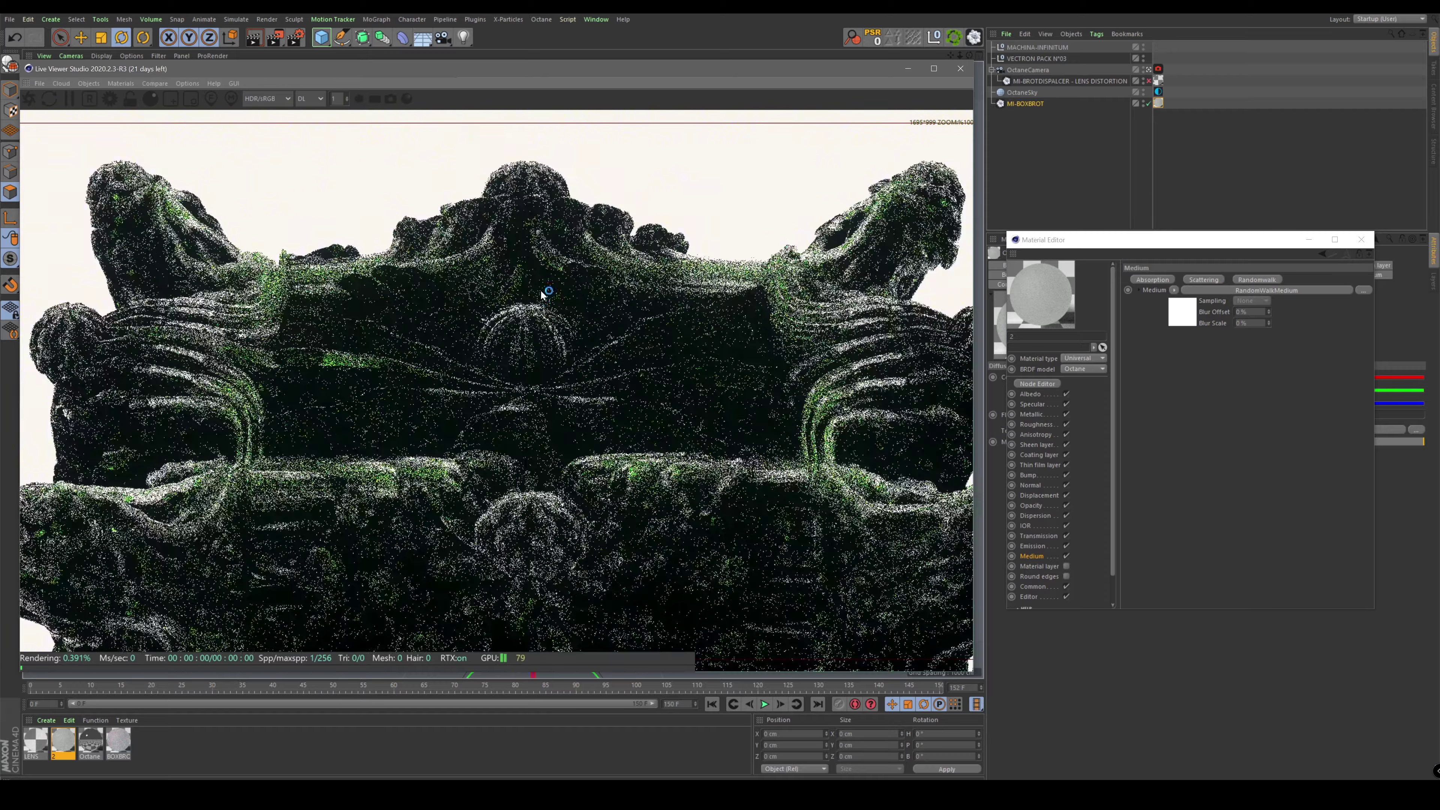
pyautogui.scroll(5, 582, 324)
pyautogui.scroll(3, 595, 318)
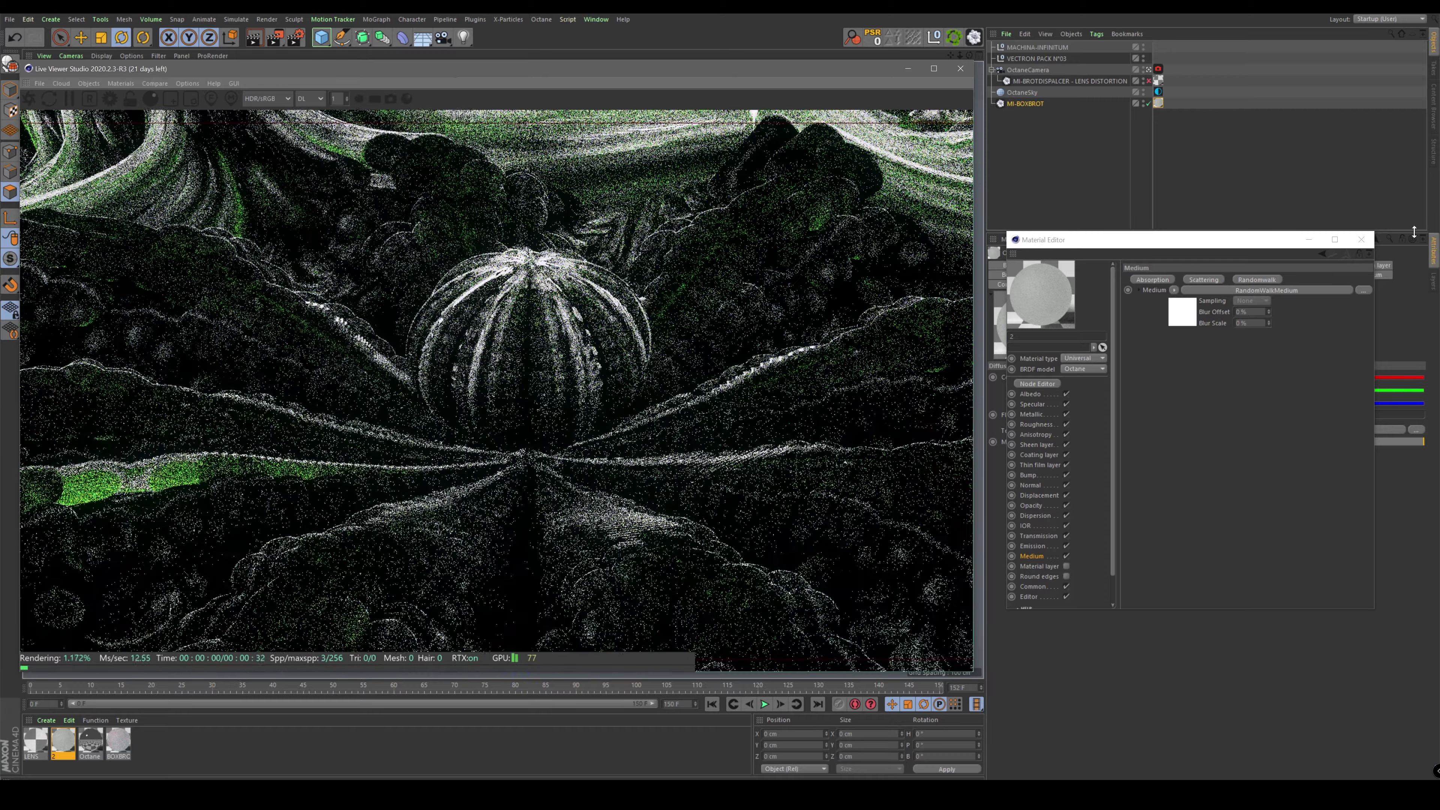
pyautogui.click(1360, 239)
pyautogui.click(1020, 104)
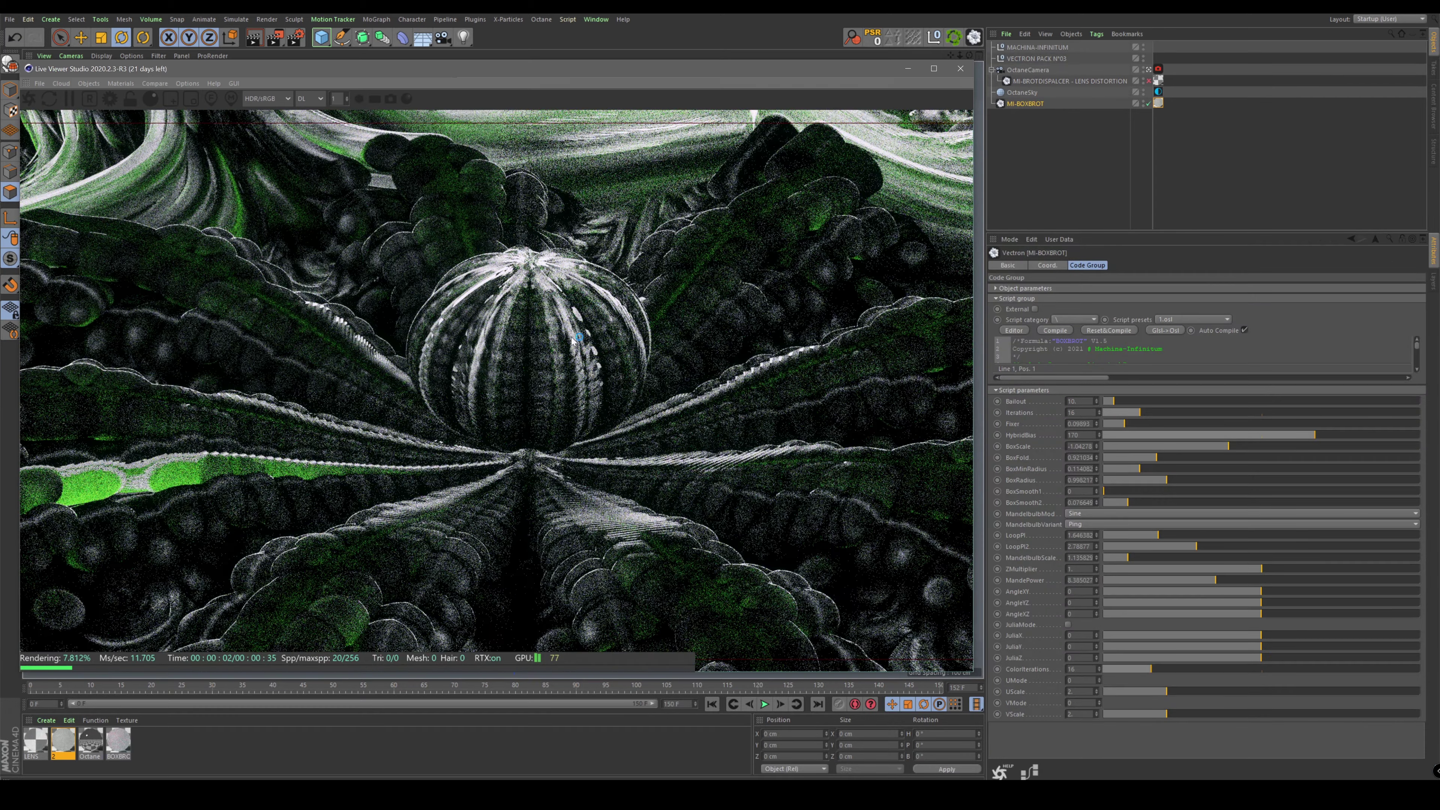
# Set Cosine Mandelbulb mode, AngleXY -104.6, LoopPI 3.24, BoxSmooth2 0 and AngleYZ 67.38.
pyautogui.moveTo(567, 397); pyautogui.dragTo(514, 505)
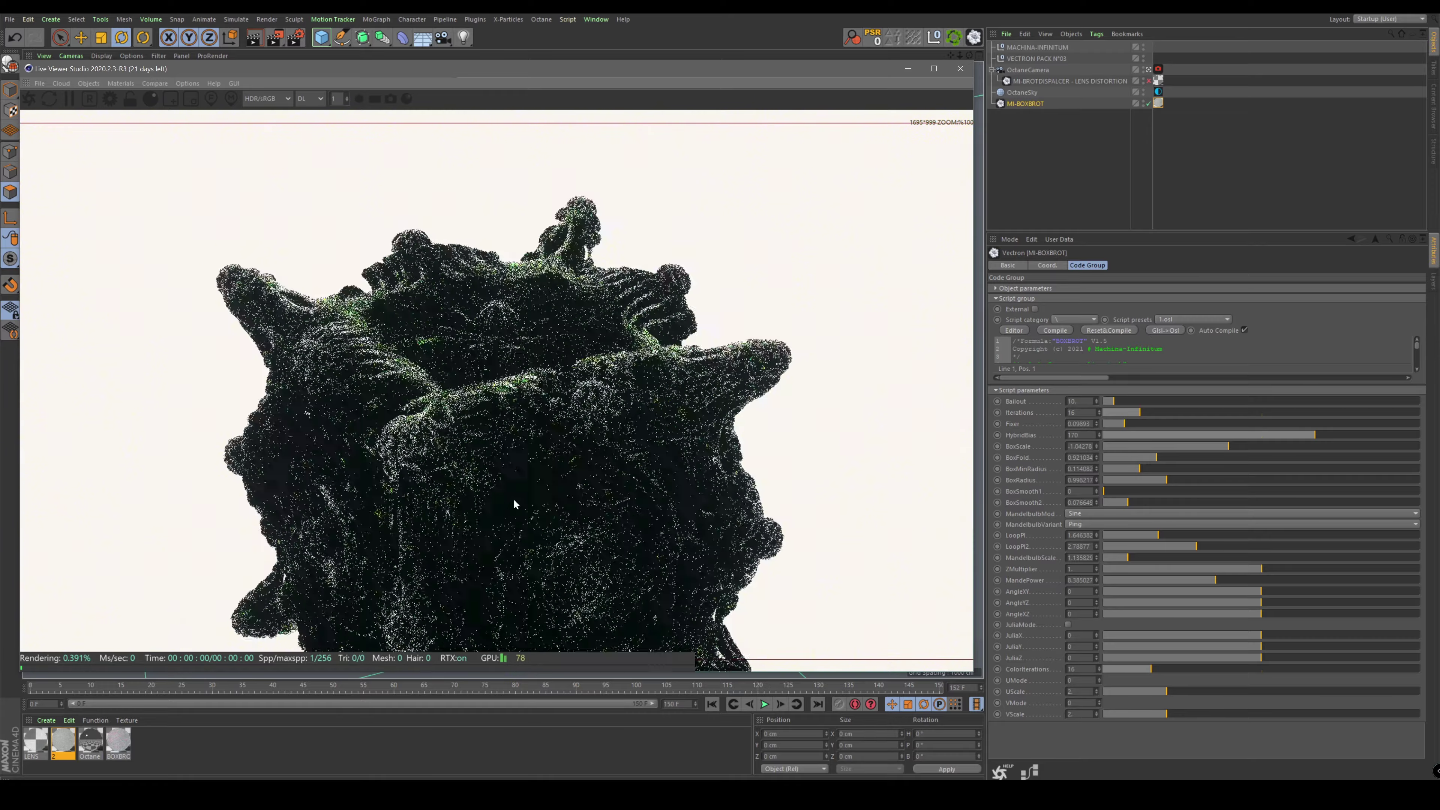
pyautogui.click(1077, 514)
pyautogui.click(1077, 536)
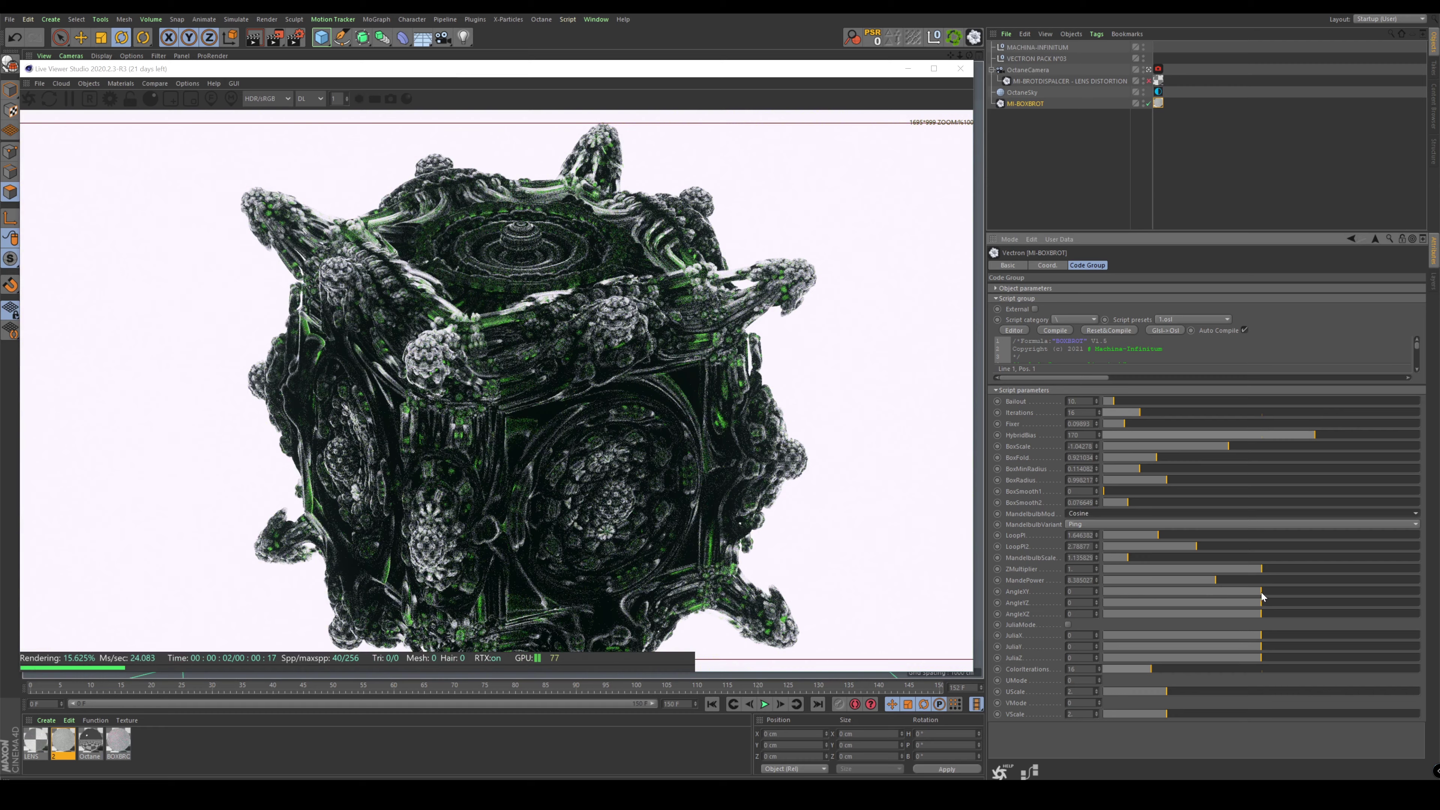
pyautogui.moveTo(1261, 592); pyautogui.dragTo(1216, 592)
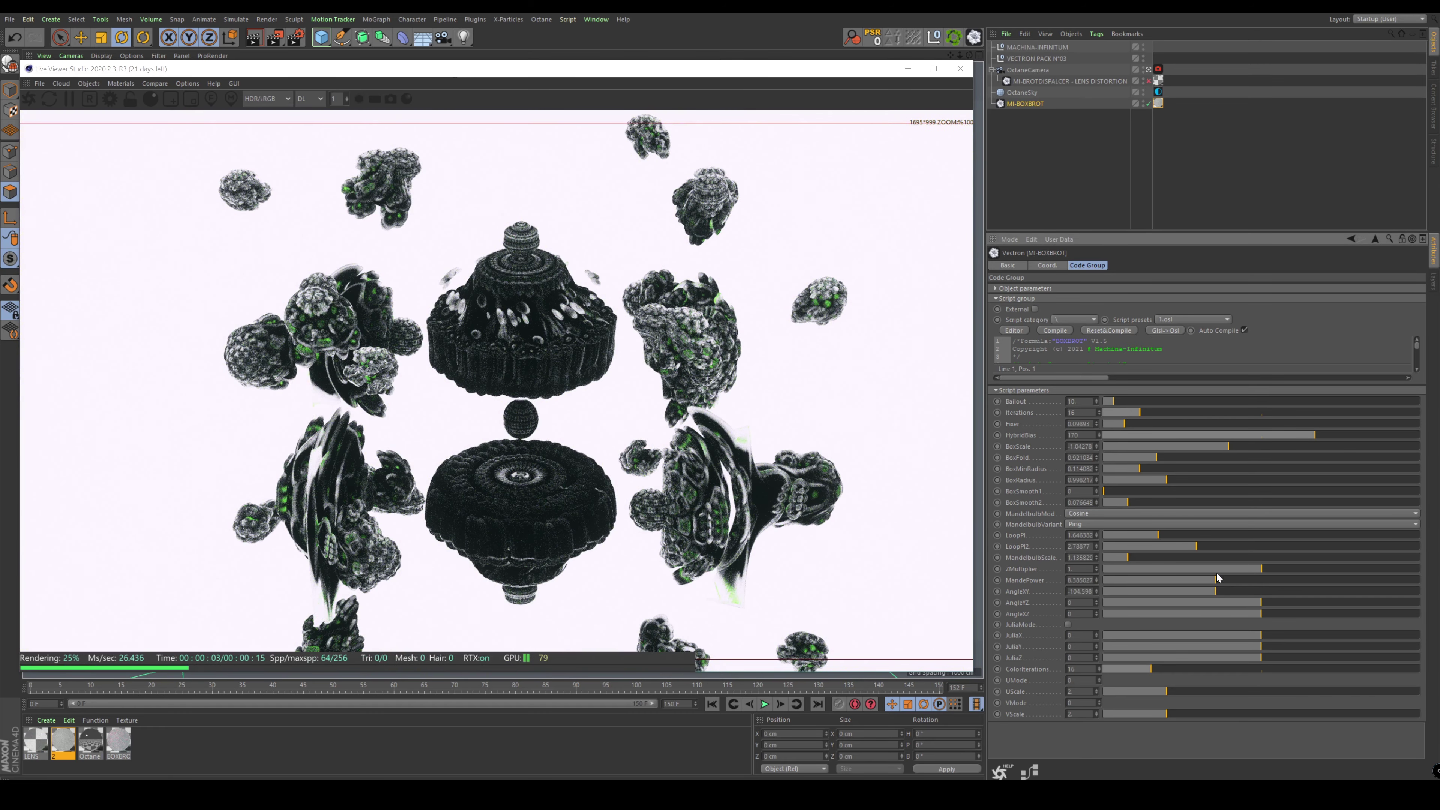
pyautogui.moveTo(1158, 536); pyautogui.dragTo(1215, 536)
pyautogui.moveTo(1132, 503); pyautogui.dragTo(1105, 500)
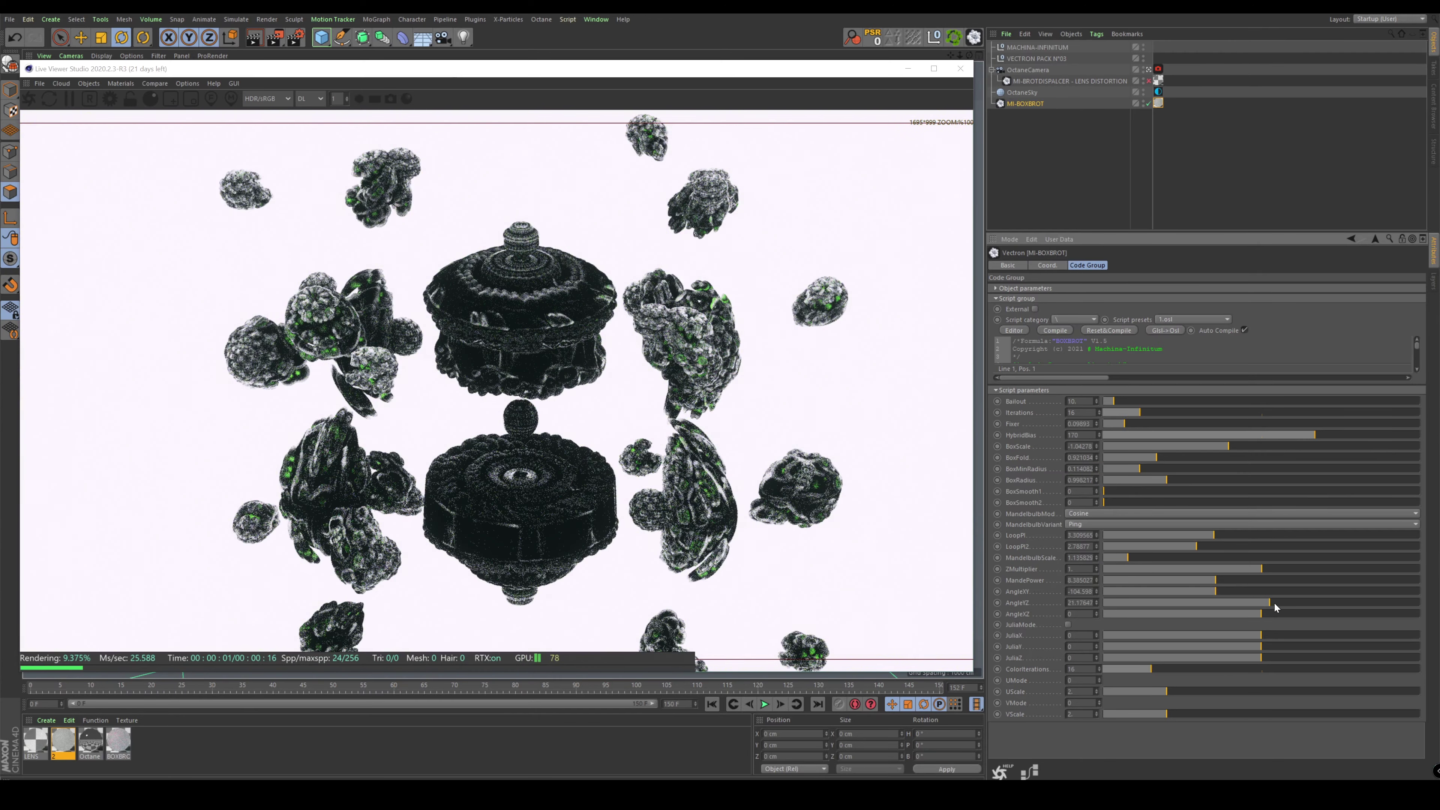
pyautogui.moveTo(1275, 605); pyautogui.dragTo(1289, 606)
# Orbit close around the fractal, try PT render mode, then return to DL.
pyautogui.moveTo(647, 354)
pyautogui.mouseDown()
pyautogui.moveTo(827, 385)
pyautogui.moveTo(653, 360)
pyautogui.moveTo(529, 248)
pyautogui.moveTo(541, 250)
pyautogui.moveTo(527, 267)
pyautogui.mouseUp()
pyautogui.click(310, 98)
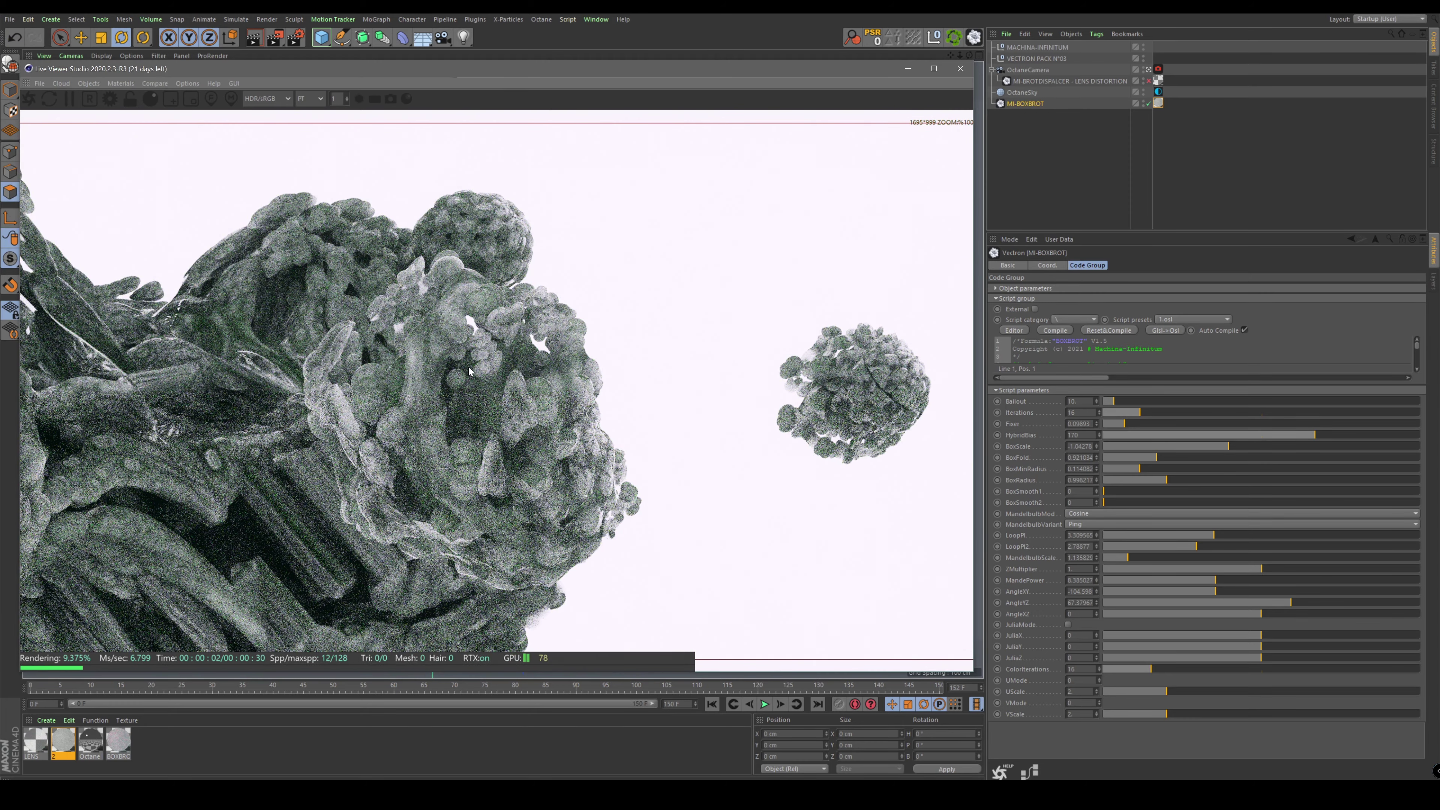
pyautogui.moveTo(469, 371); pyautogui.dragTo(835, 447)
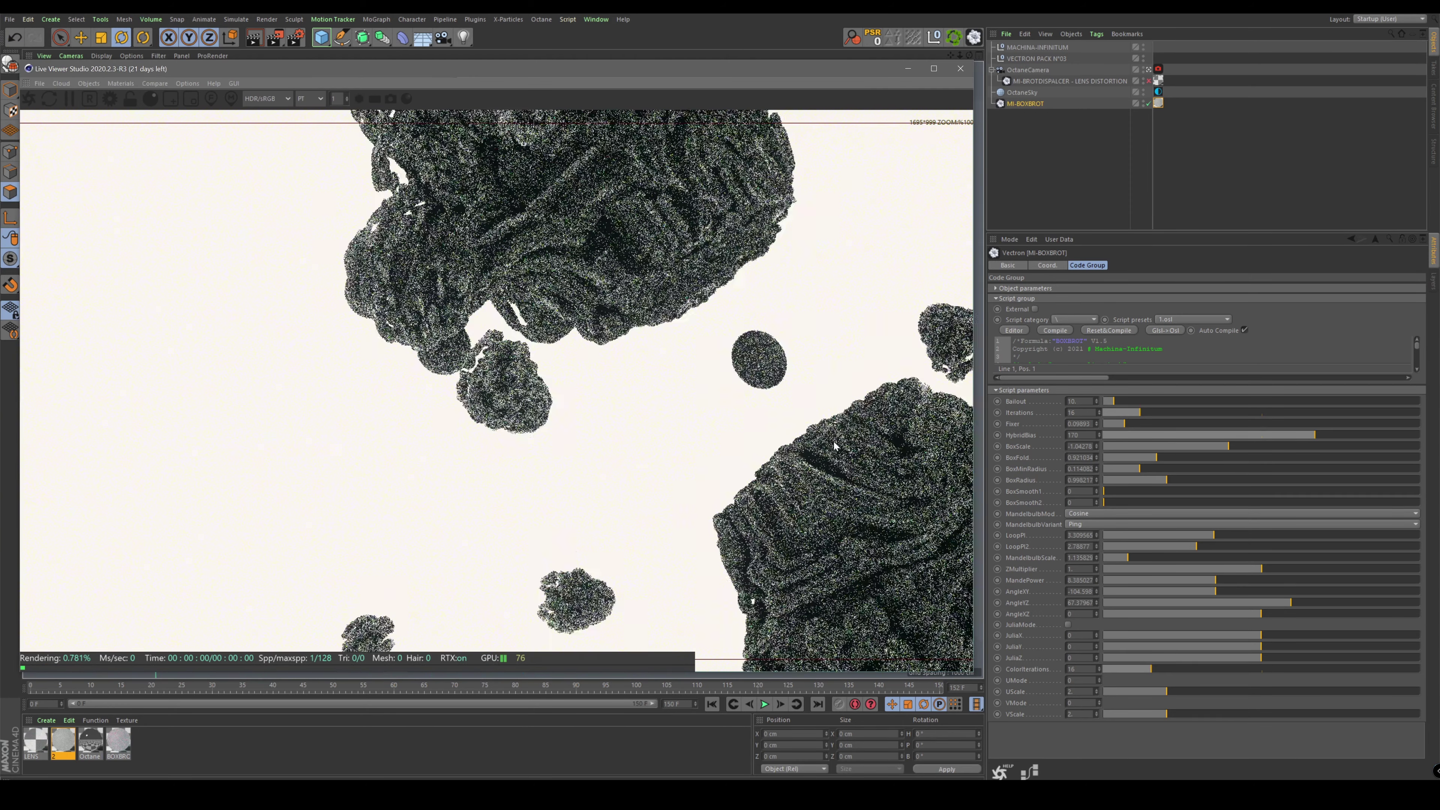
pyautogui.moveTo(835, 446); pyautogui.dragTo(479, 126)
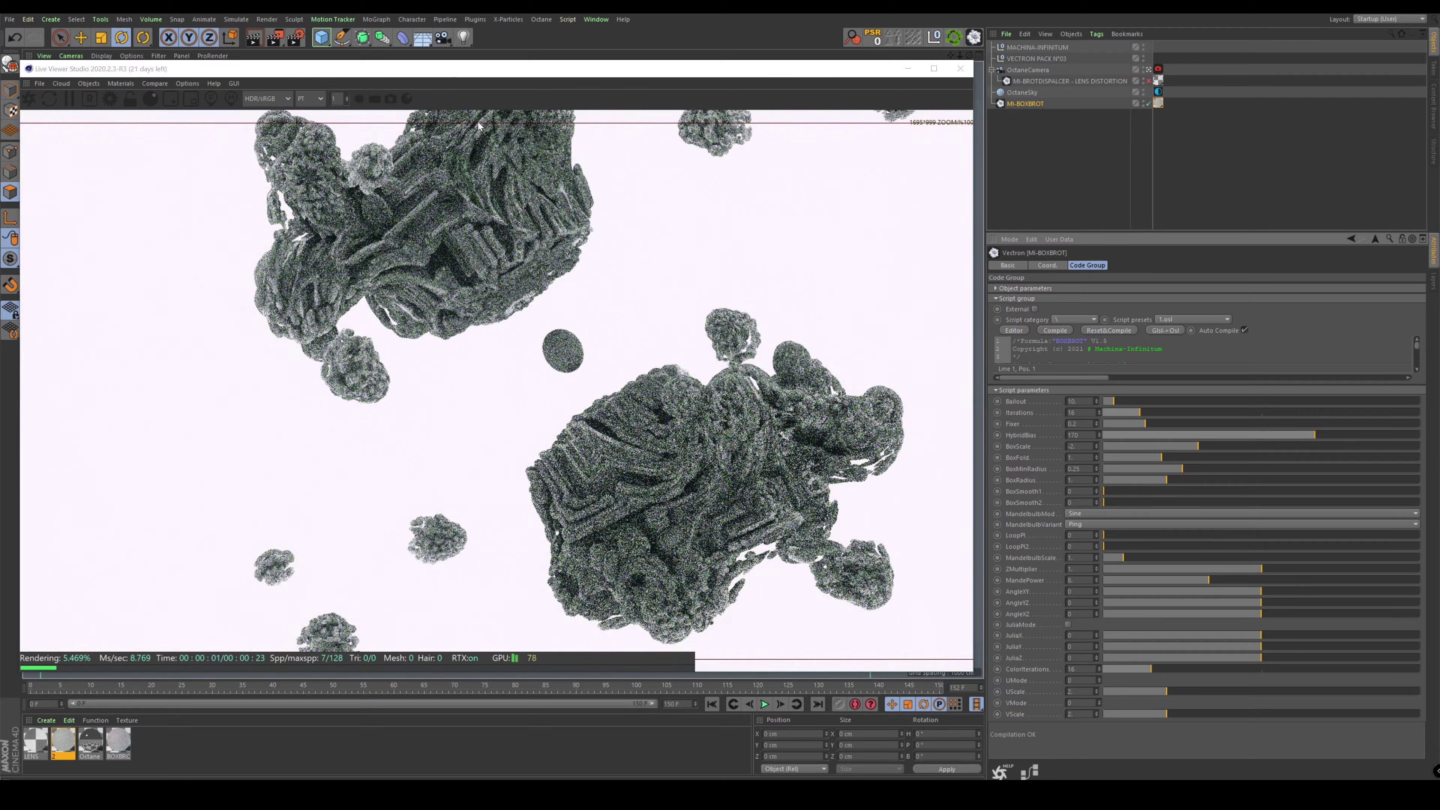
pyautogui.click(311, 98)
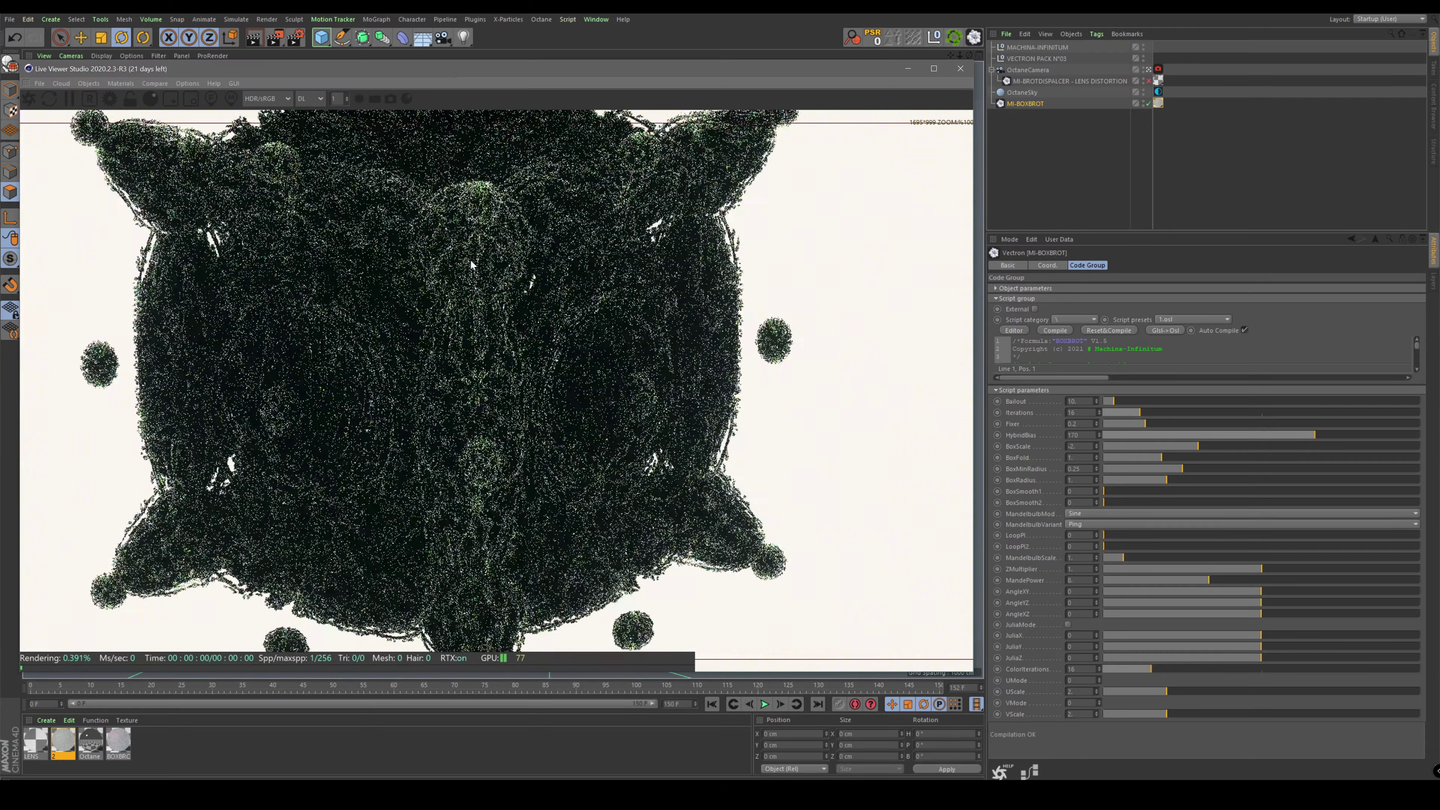
# Switch the material's medium colour from green to cyan and raise Octane ray epsilon to about 0.017.
pyautogui.doubleClick(63, 740)
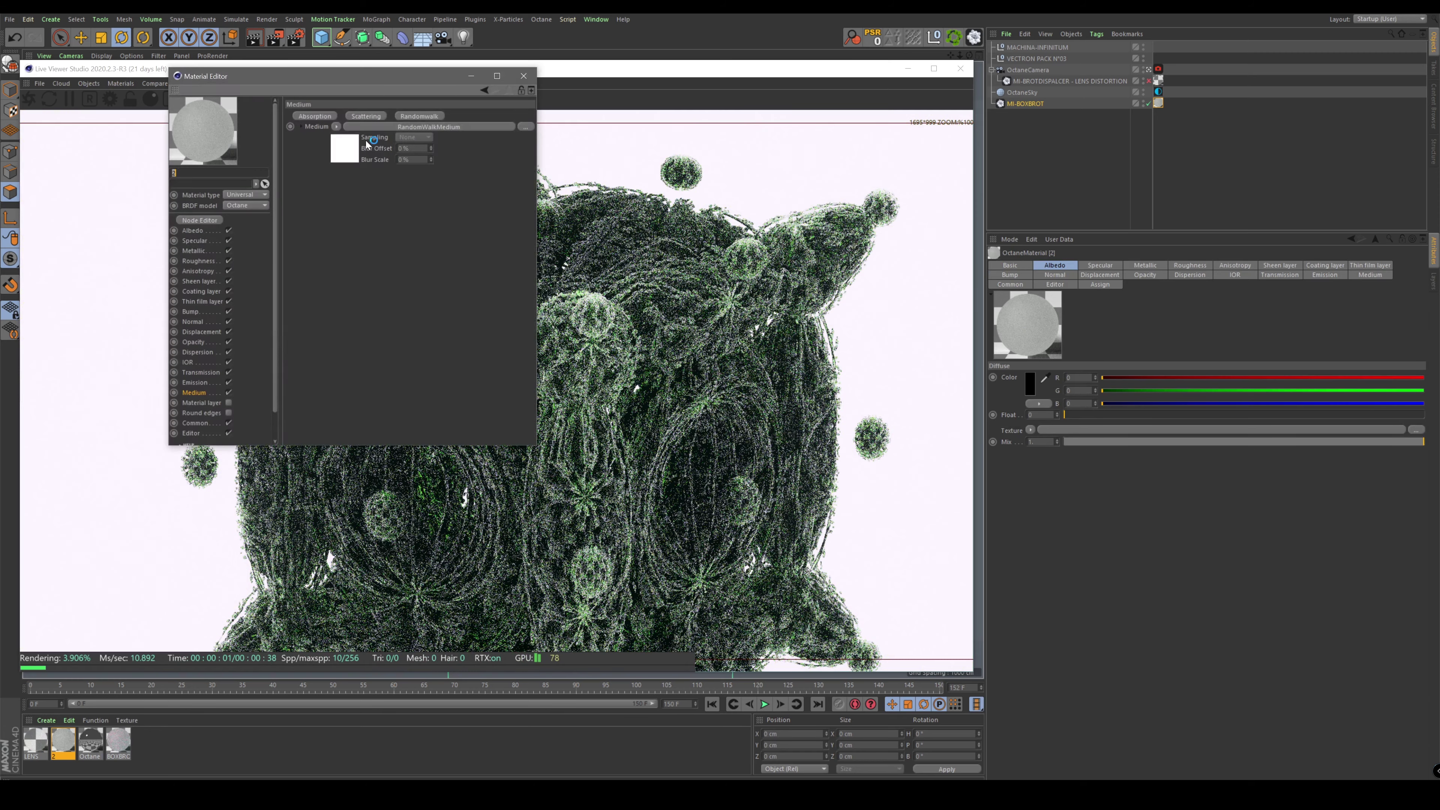
pyautogui.click(317, 153)
pyautogui.moveTo(320, 160); pyautogui.dragTo(357, 163)
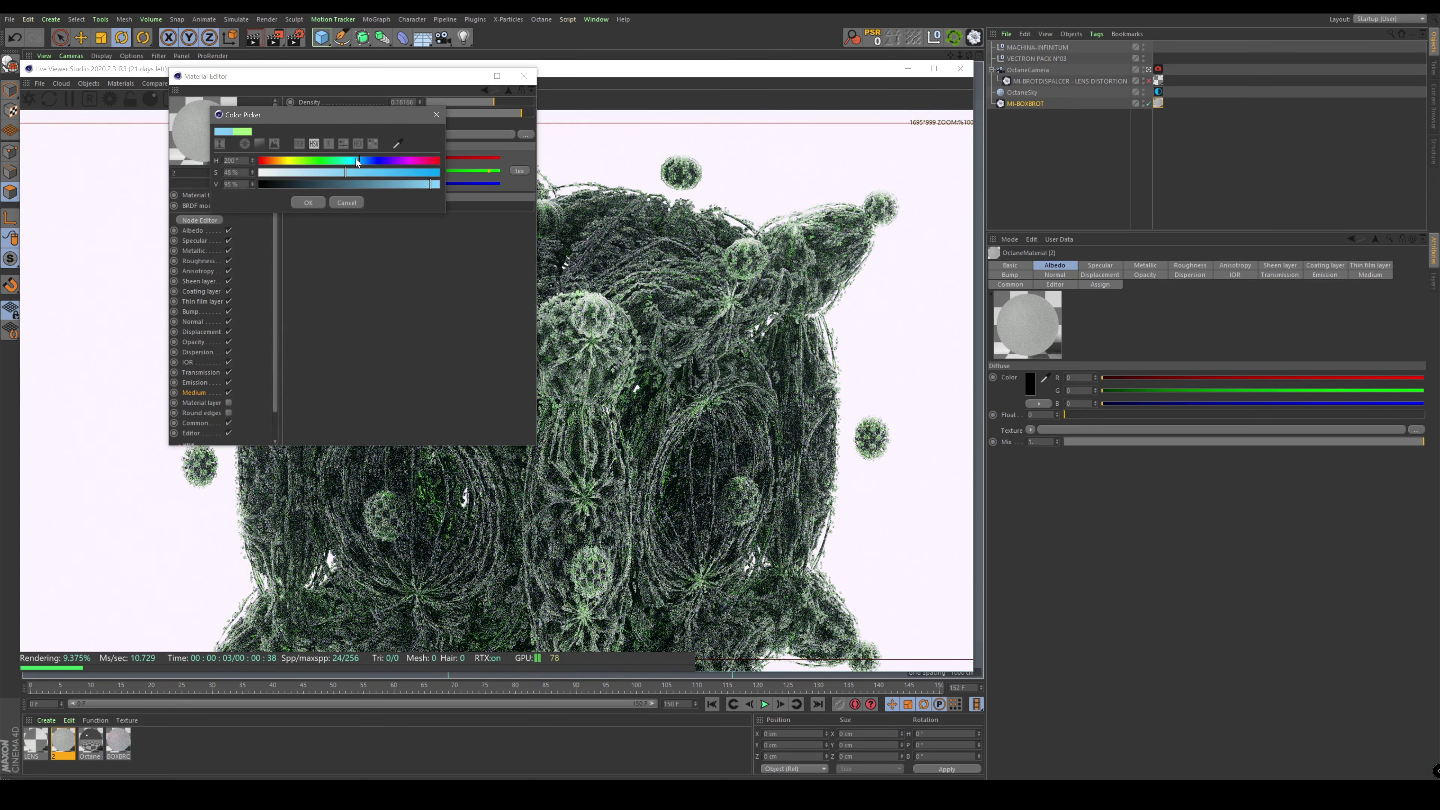
pyautogui.click(308, 202)
pyautogui.click(523, 75)
pyautogui.click(109, 99)
pyautogui.moveTo(136, 127)
pyautogui.mouseDown()
pyautogui.moveTo(173, 126)
pyautogui.moveTo(164, 137)
pyautogui.mouseUp()
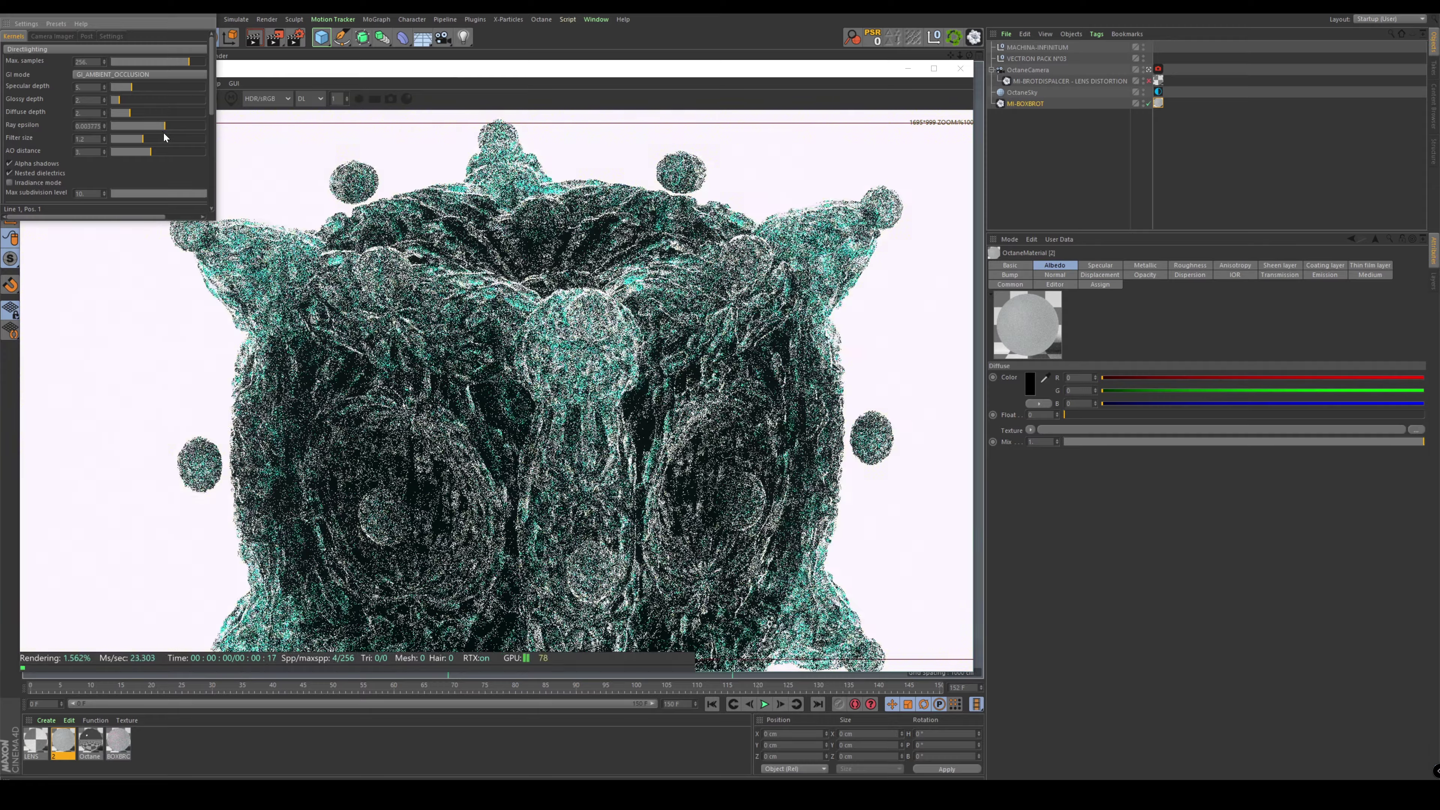
# Pull back to frame the whole cyan cube, select MI-BOXBROT and begin entering a HybridBias value.
pyautogui.click(590, 363)
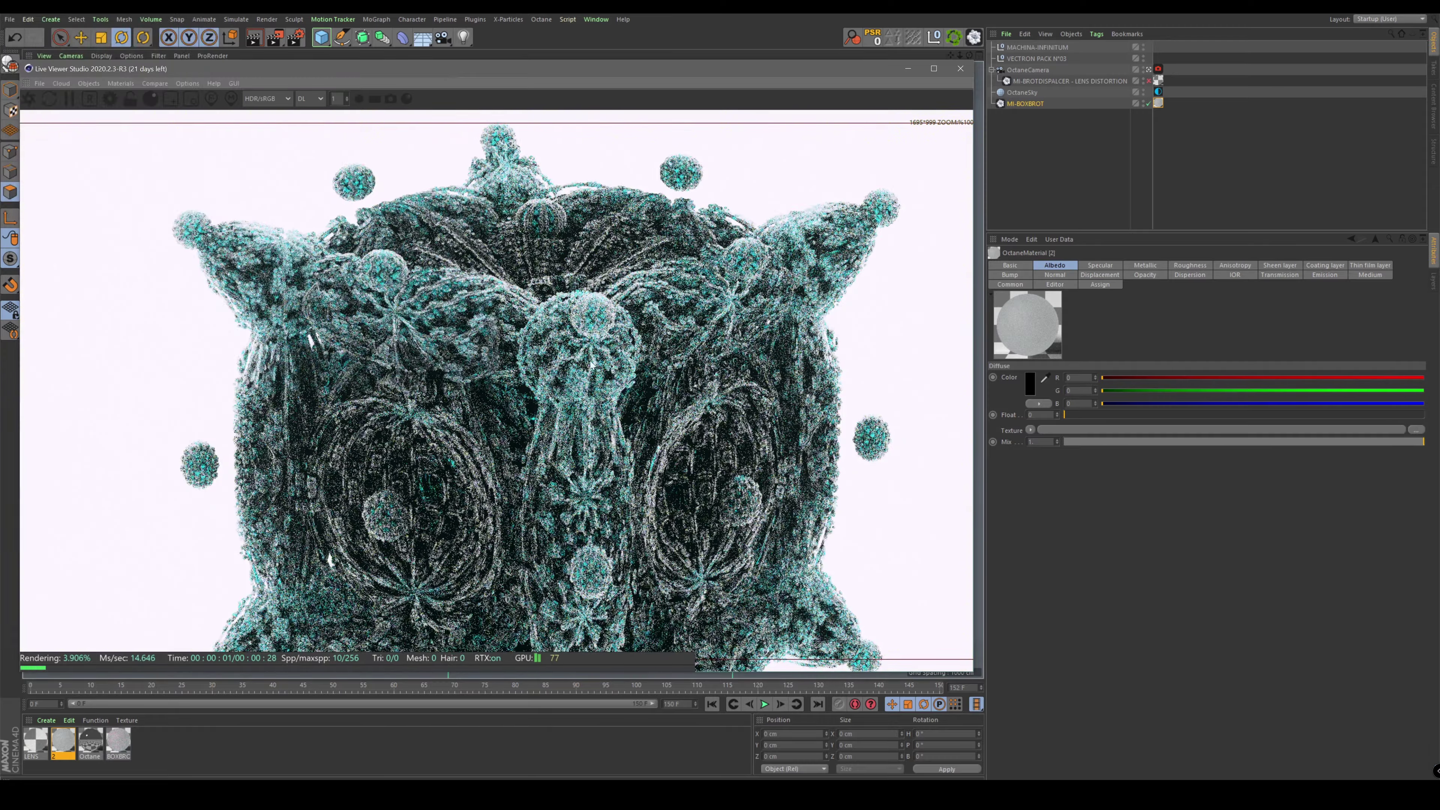
pyautogui.scroll(-5, 591, 364)
pyautogui.keyDown('alt'); pyautogui.moveTo(591, 364); pyautogui.dragTo(635, 340); pyautogui.keyUp('alt')
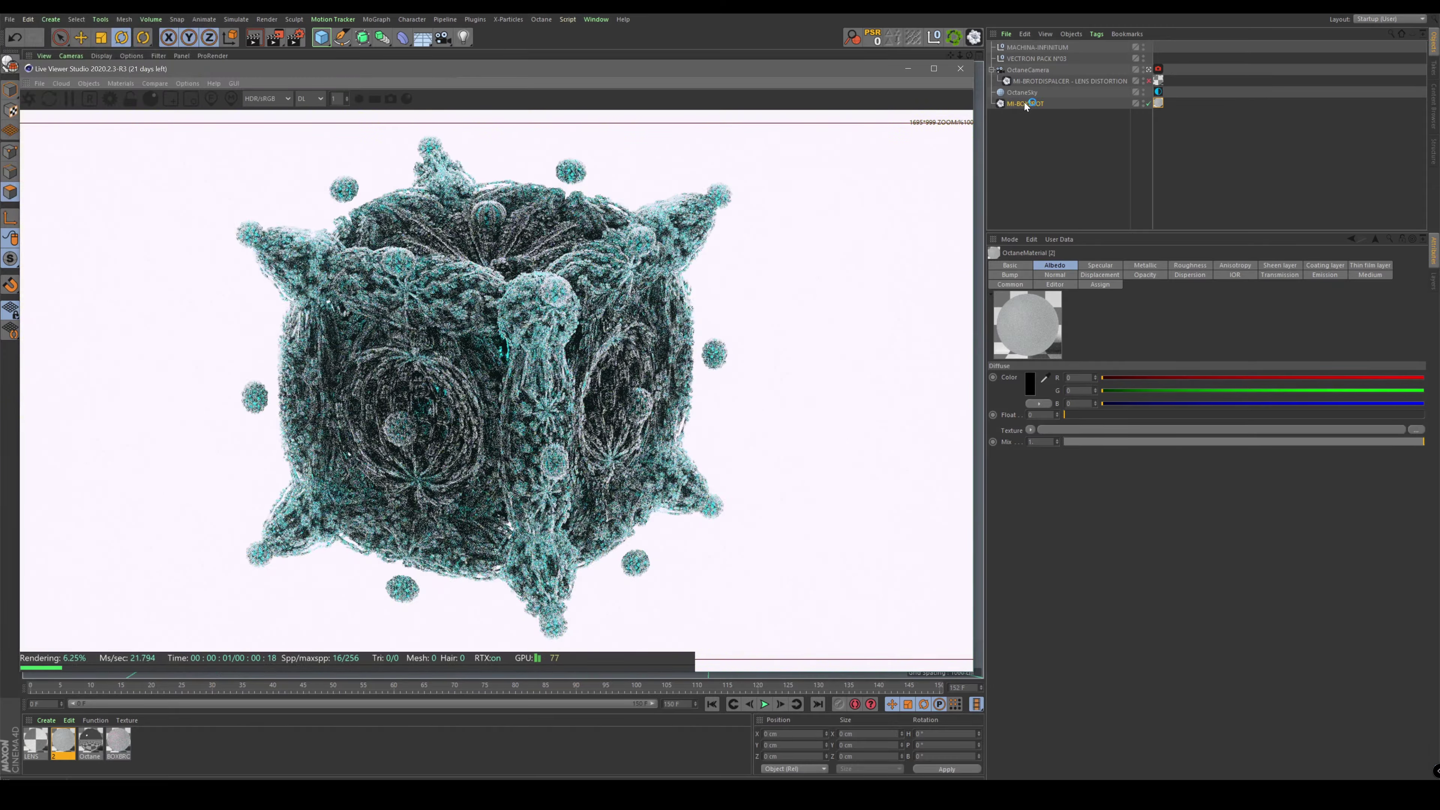
pyautogui.click(1025, 104)
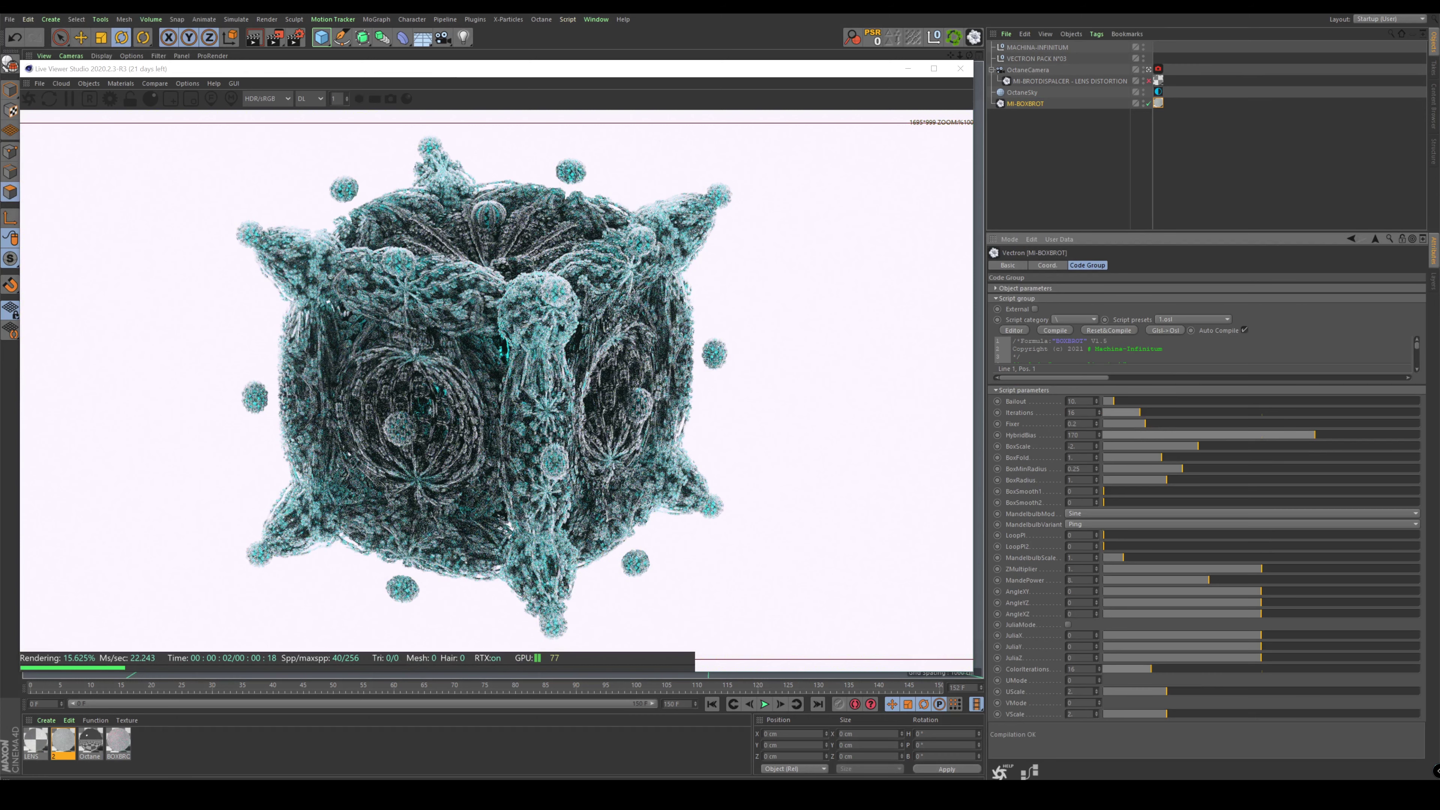
pyautogui.doubleClick(1080, 435)
pyautogui.write('16')
pyautogui.press('BackSpace')
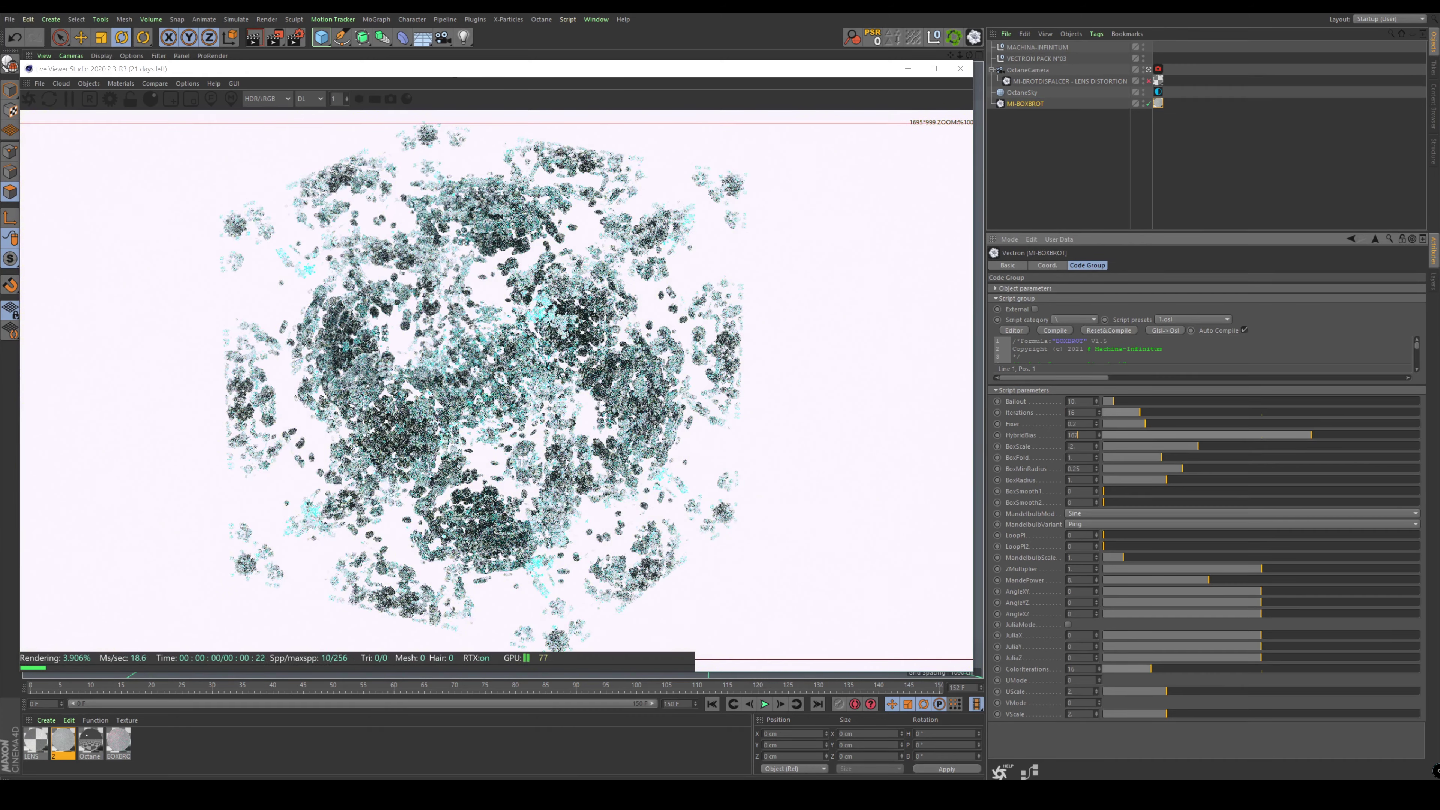
# Set HybridBias to 167 and raise LoopPI slightly.
pyautogui.write('6')
pyautogui.press('BackSpace')
pyautogui.write('7')
pyautogui.press('Return')
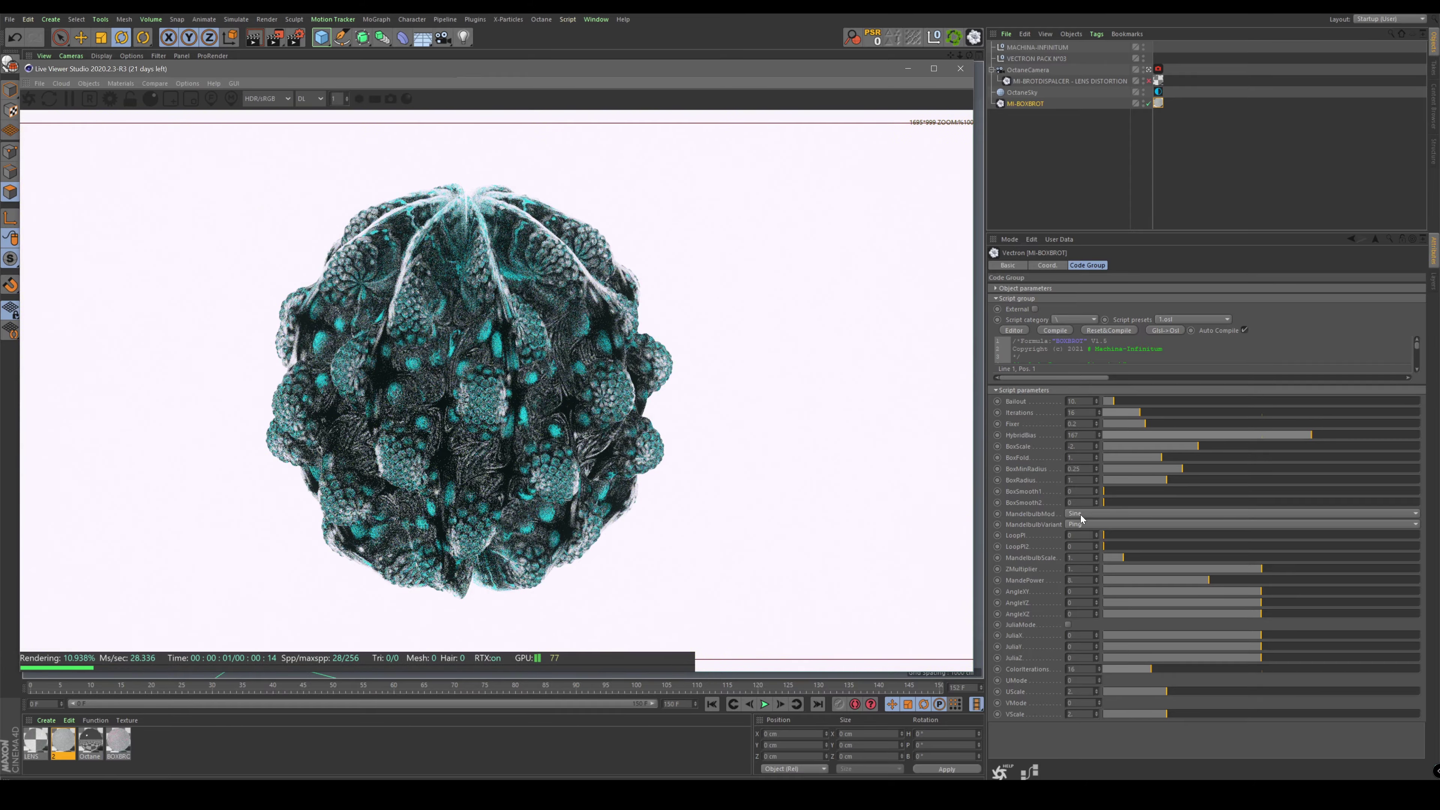
pyautogui.scroll(-1, 1082, 517)
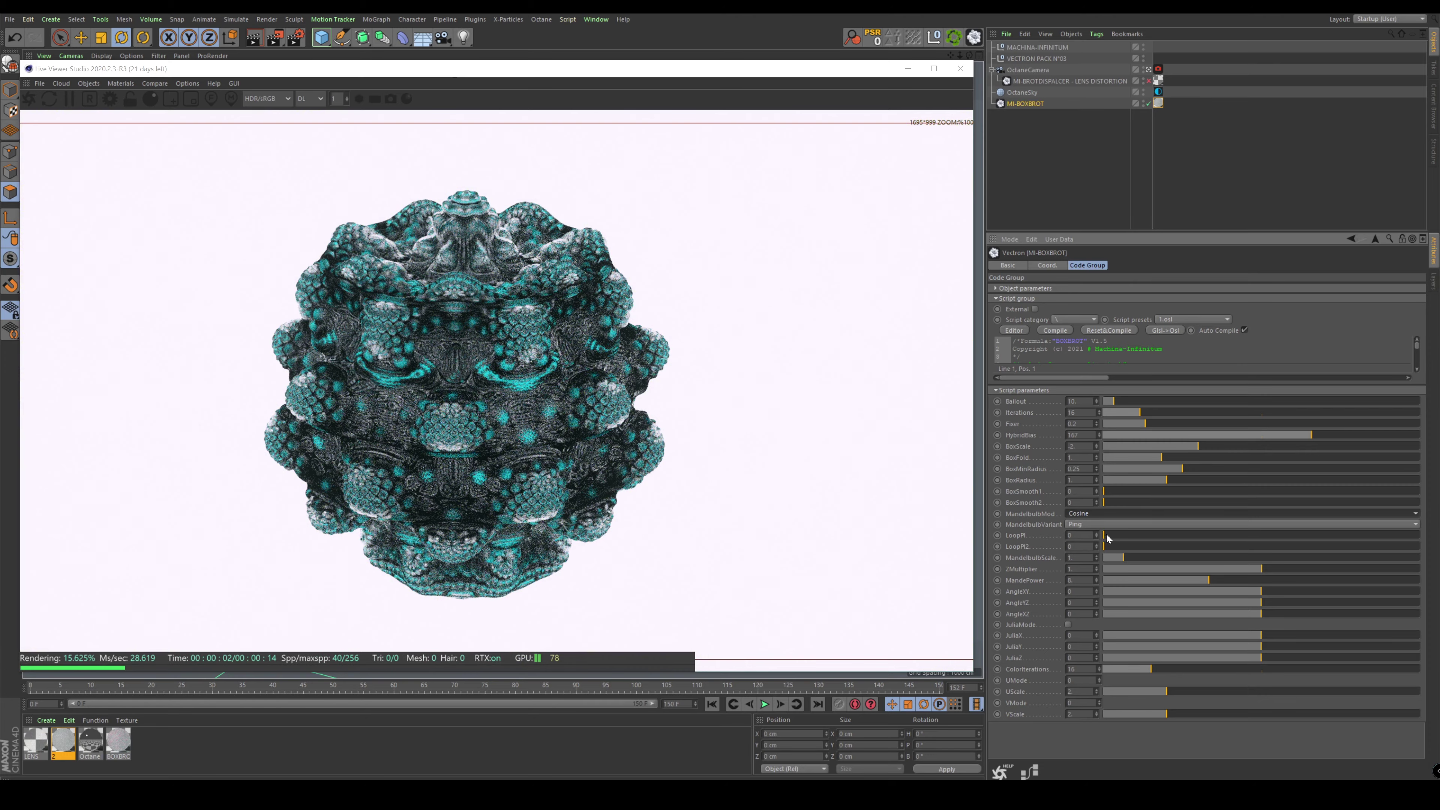
pyautogui.moveTo(1108, 538); pyautogui.dragTo(1113, 540)
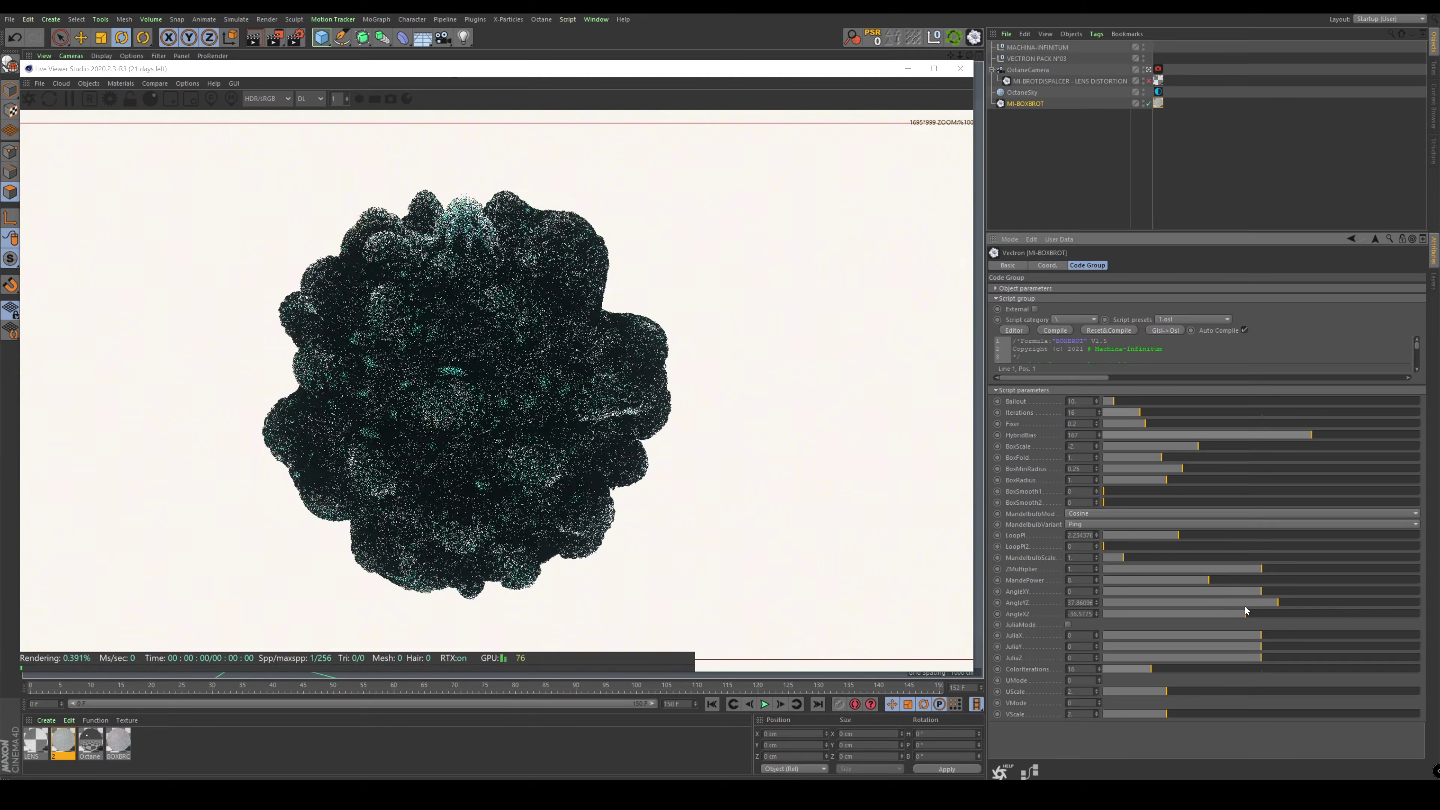
# Enable Julia mode and lower JuliaZ to about -0.97.
pyautogui.click(1068, 625)
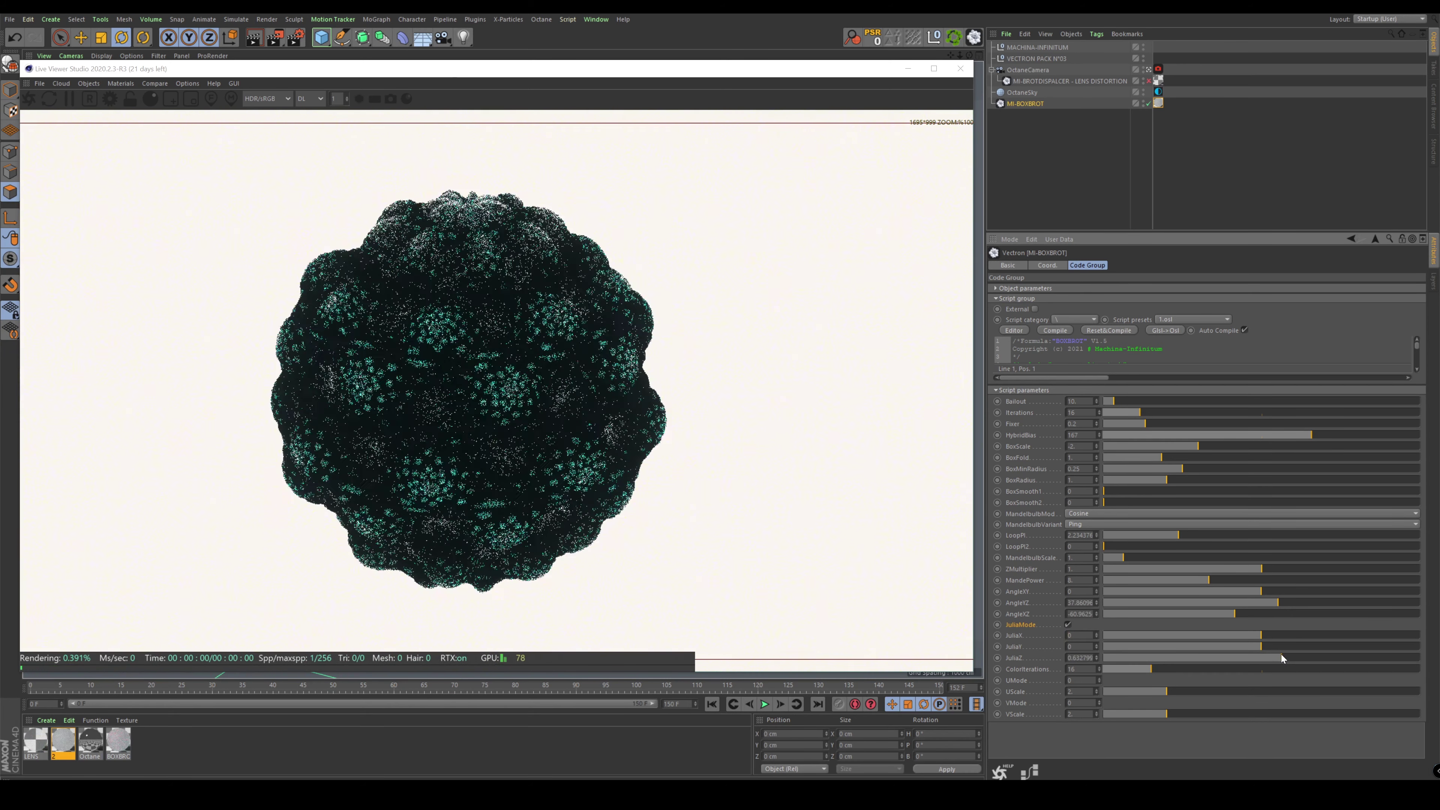
pyautogui.moveTo(1295, 657); pyautogui.dragTo(1231, 657)
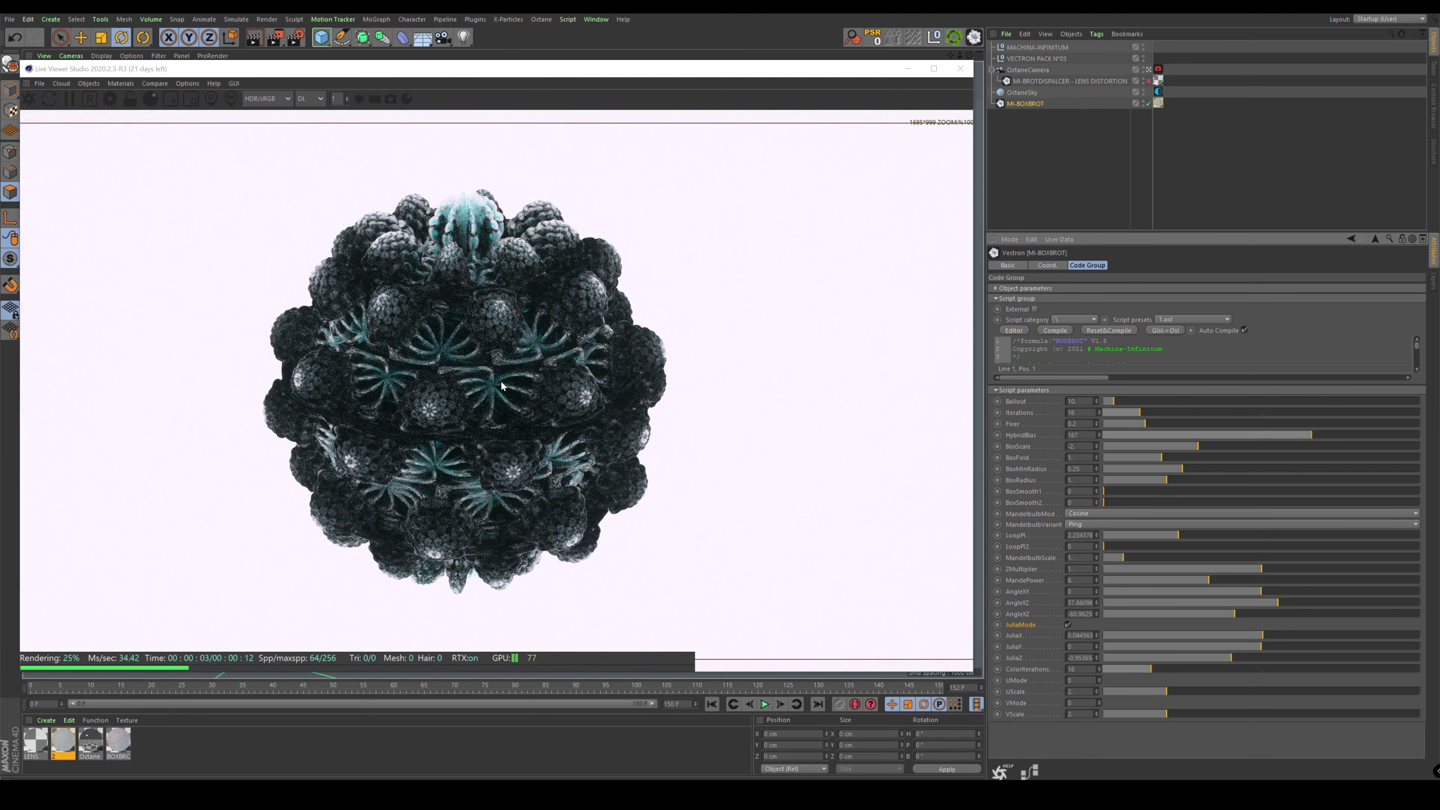
pyautogui.scroll(2, 501, 386)
pyautogui.scroll(4, 538, 386)
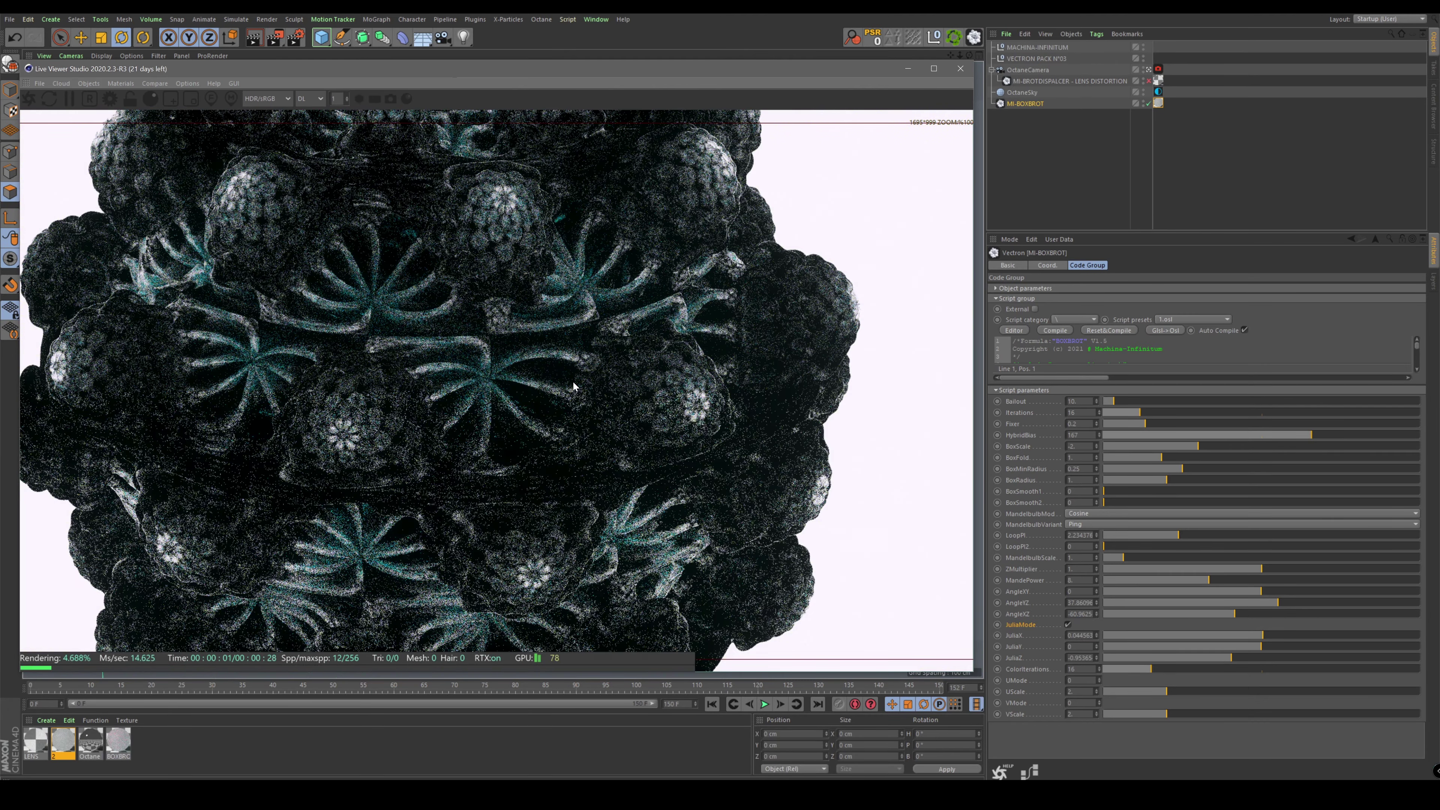
pyautogui.scroll(-2, 574, 386)
pyautogui.scroll(-4, 579, 340)
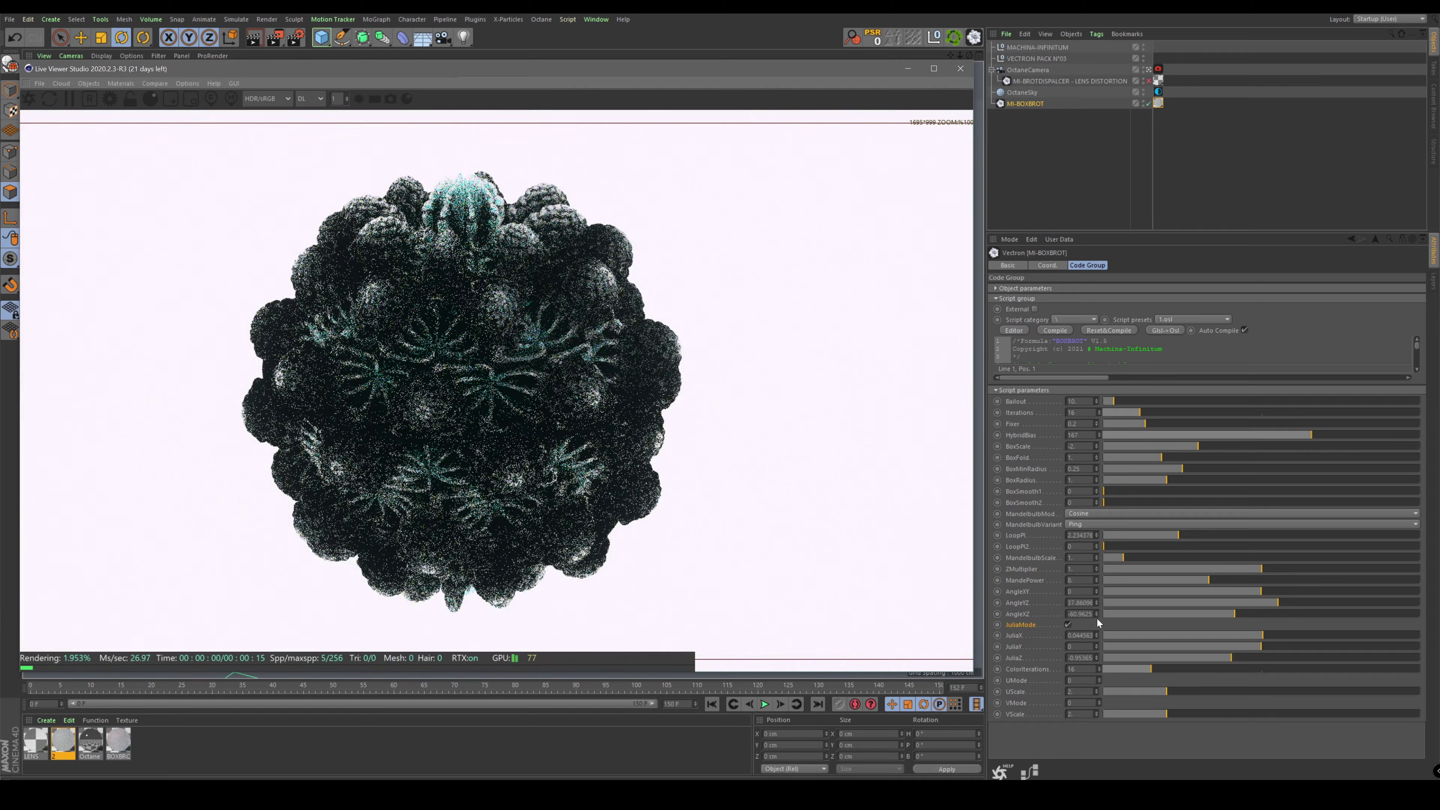
# Turn Julia mode off, try MandePower 16.4 and undo it, then choose Spikes mode.
pyautogui.click(1069, 625)
pyautogui.moveTo(1216, 582)
pyautogui.mouseDown()
pyautogui.moveTo(1364, 582)
pyautogui.moveTo(1143, 580)
pyautogui.mouseUp()
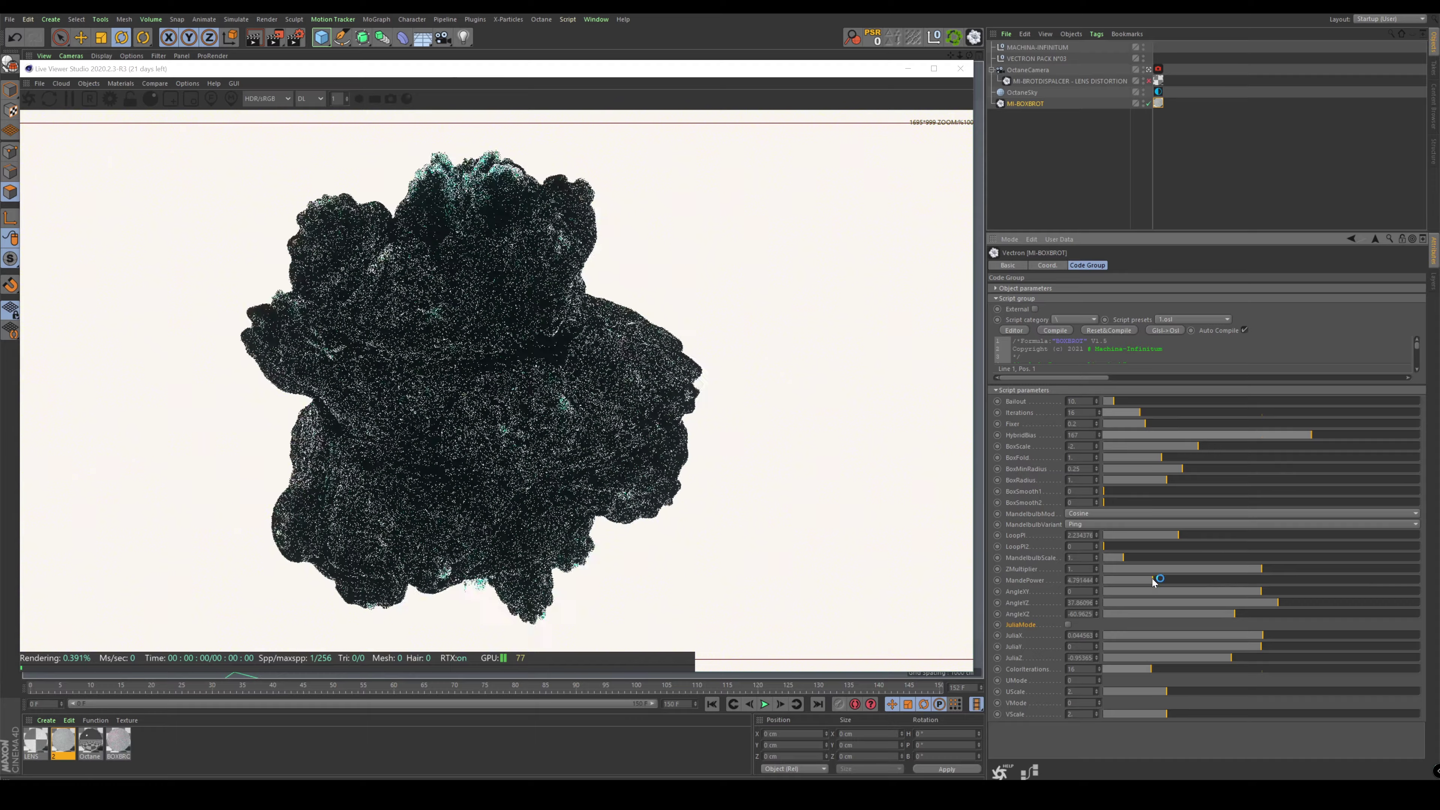
pyautogui.hotkey('ctrl', 'z')
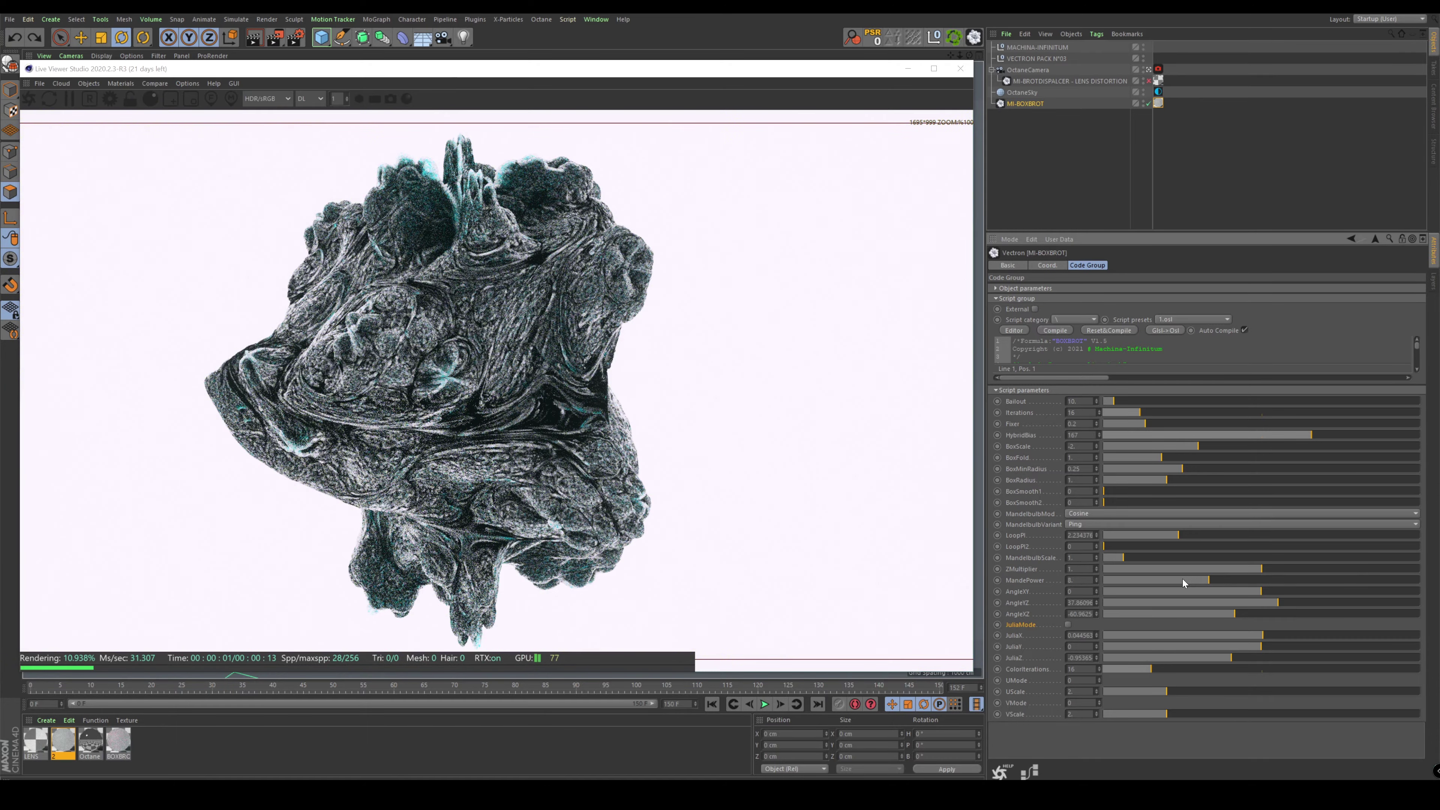
pyautogui.click(1083, 514)
pyautogui.click(1085, 547)
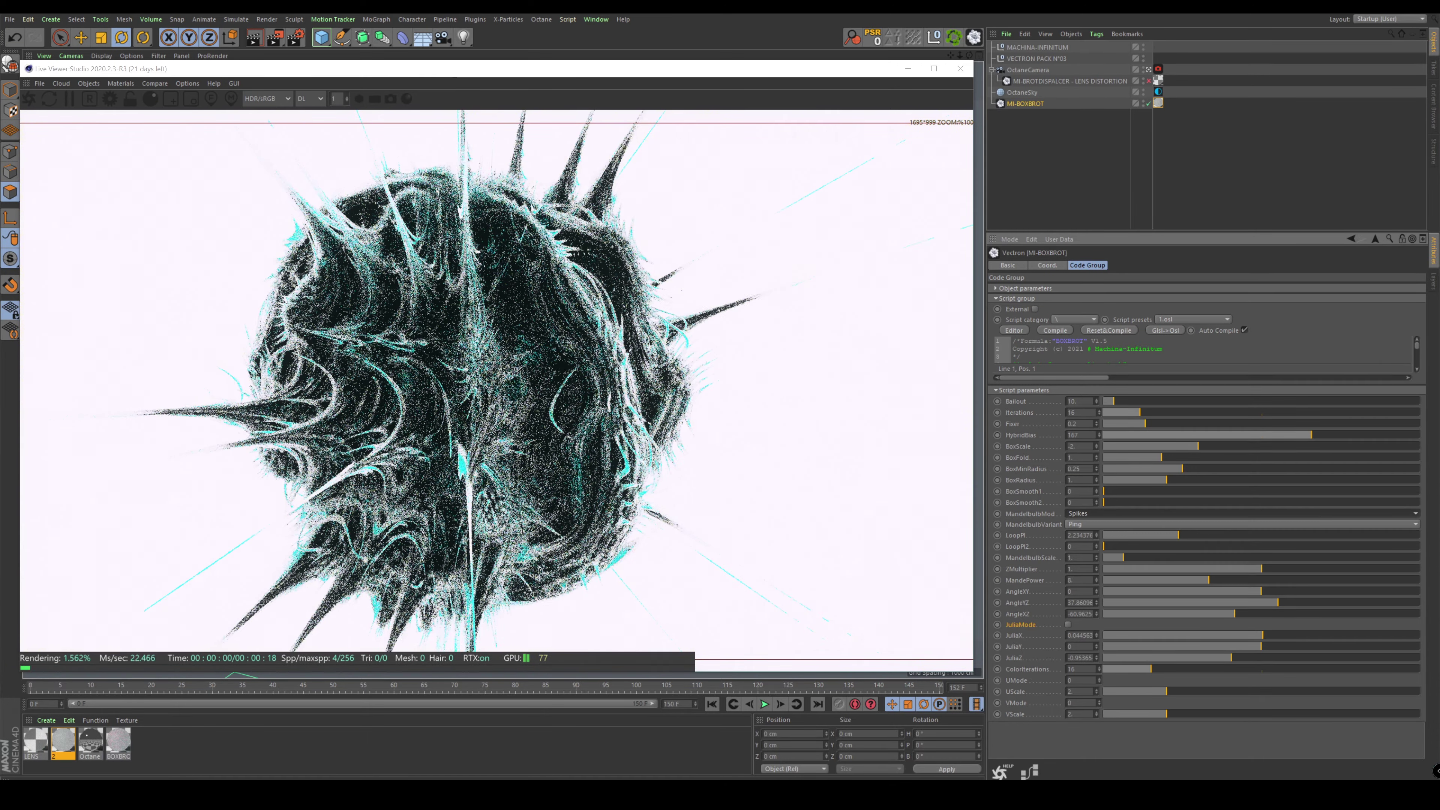
# In the material's medium settings, try a purple colour and move the editor off the fractal.
pyautogui.doubleClick(62, 740)
pyautogui.click(194, 392)
pyautogui.click(482, 134)
pyautogui.moveTo(352, 161); pyautogui.dragTo(396, 168)
pyautogui.moveTo(351, 75); pyautogui.dragTo(880, 180)
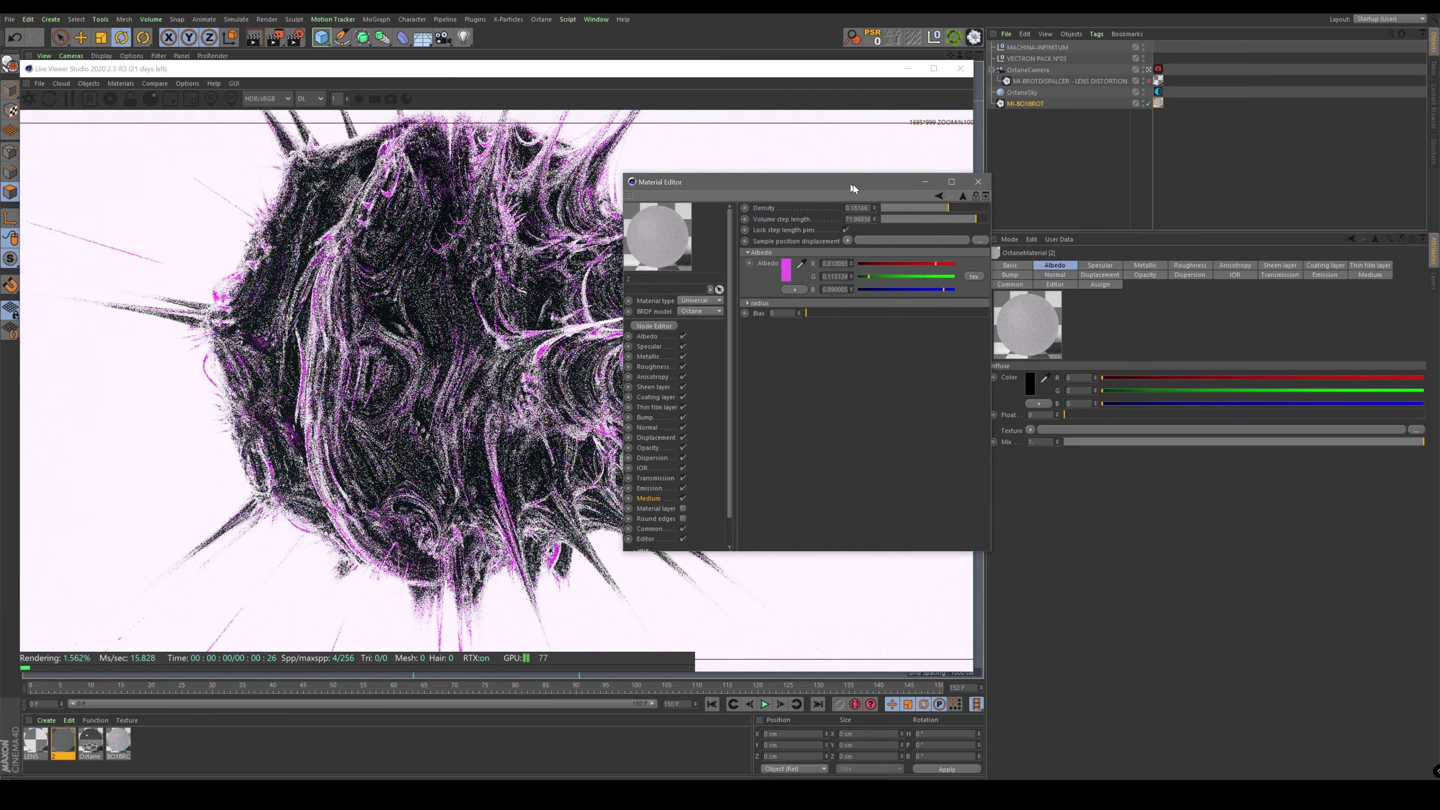
pyautogui.click(842, 305)
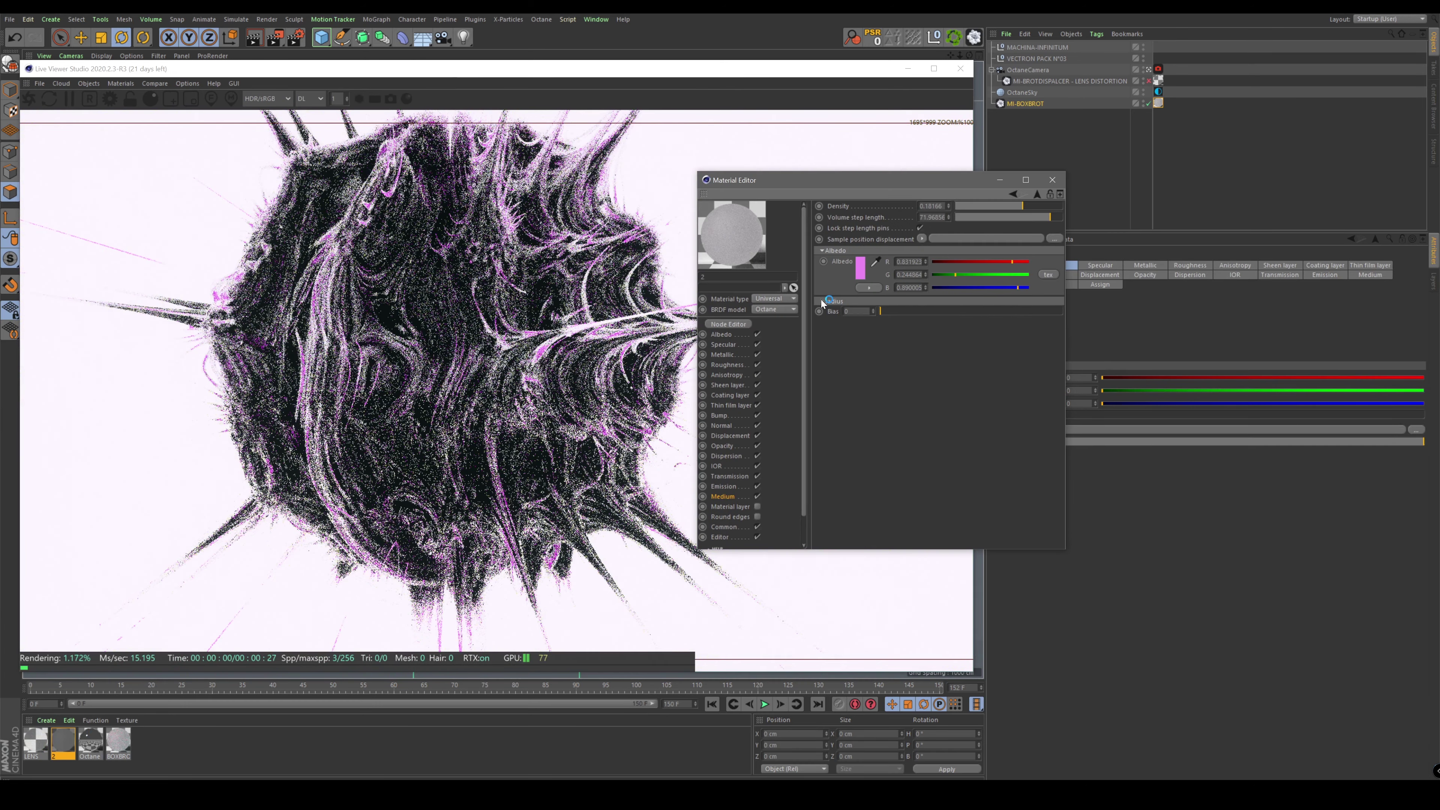
pyautogui.click(872, 316)
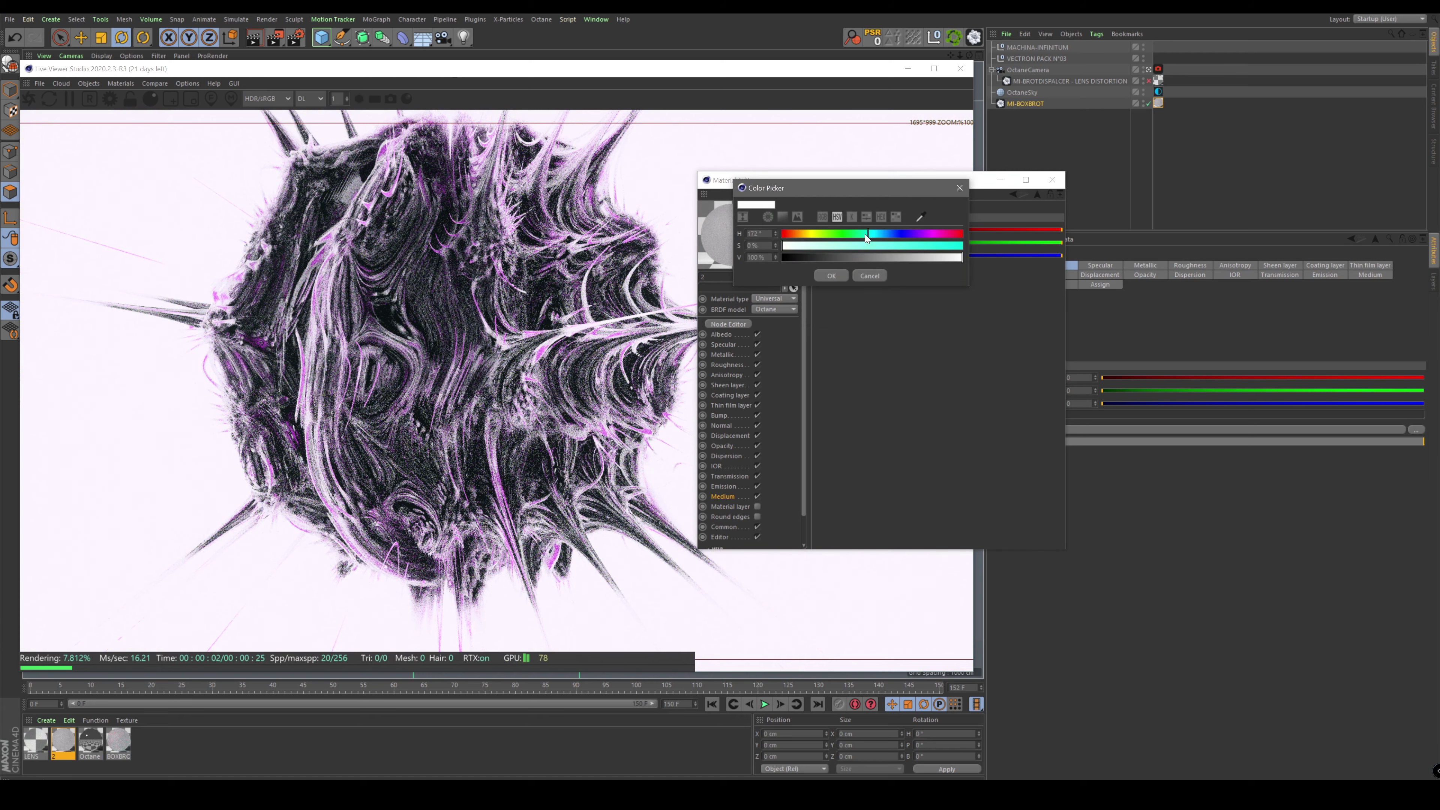
# Make the medium green at hue 100, value 58%, with higher bias and density.
pyautogui.click(832, 236)
pyautogui.moveTo(856, 256); pyautogui.dragTo(885, 257)
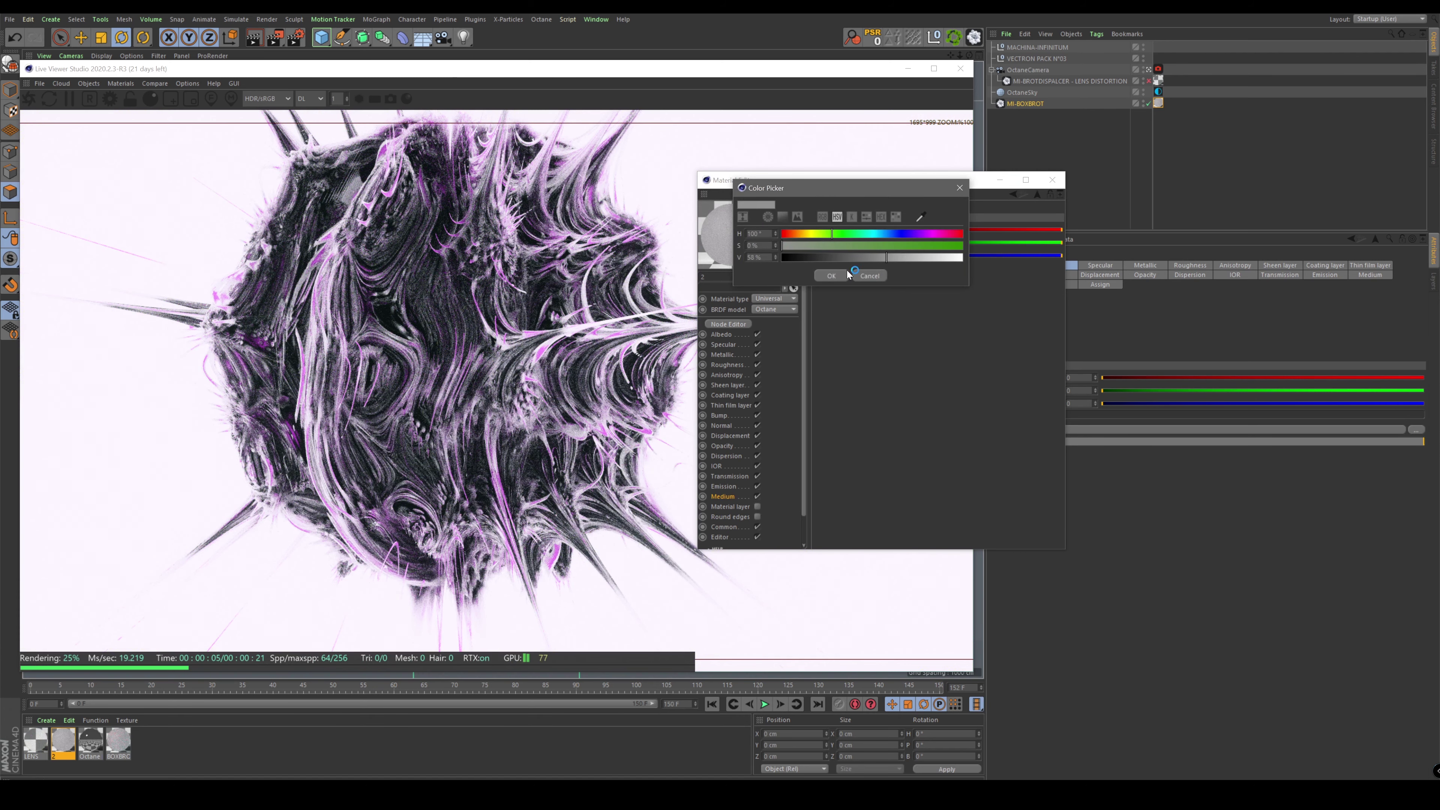
pyautogui.click(831, 275)
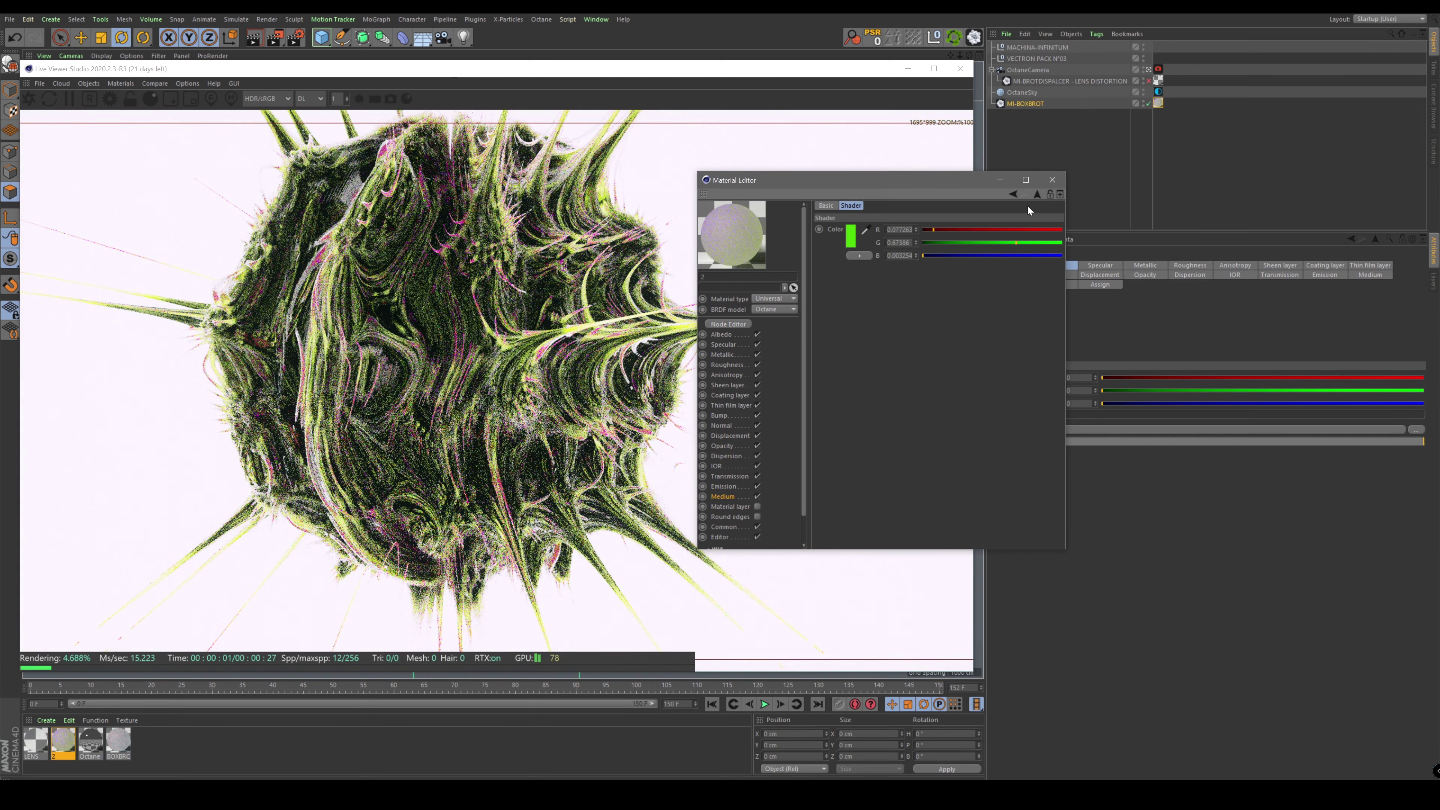
pyautogui.moveTo(902, 362)
pyautogui.mouseDown()
pyautogui.moveTo(1045, 361)
pyautogui.moveTo(989, 360)
pyautogui.mouseUp()
pyautogui.moveTo(1022, 206)
pyautogui.mouseDown()
pyautogui.moveTo(1051, 213)
pyautogui.moveTo(996, 206)
pyautogui.mouseUp()
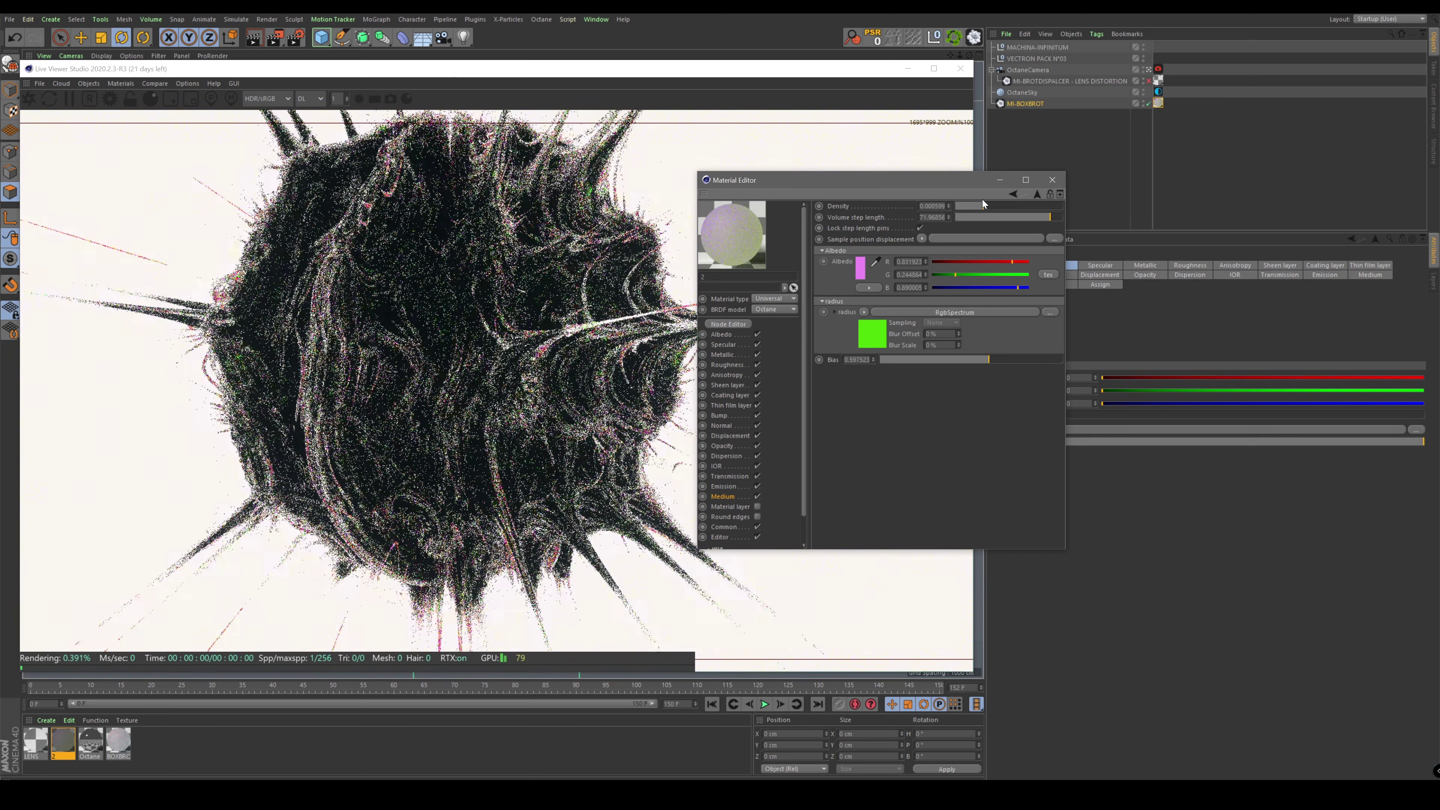
pyautogui.click(1052, 180)
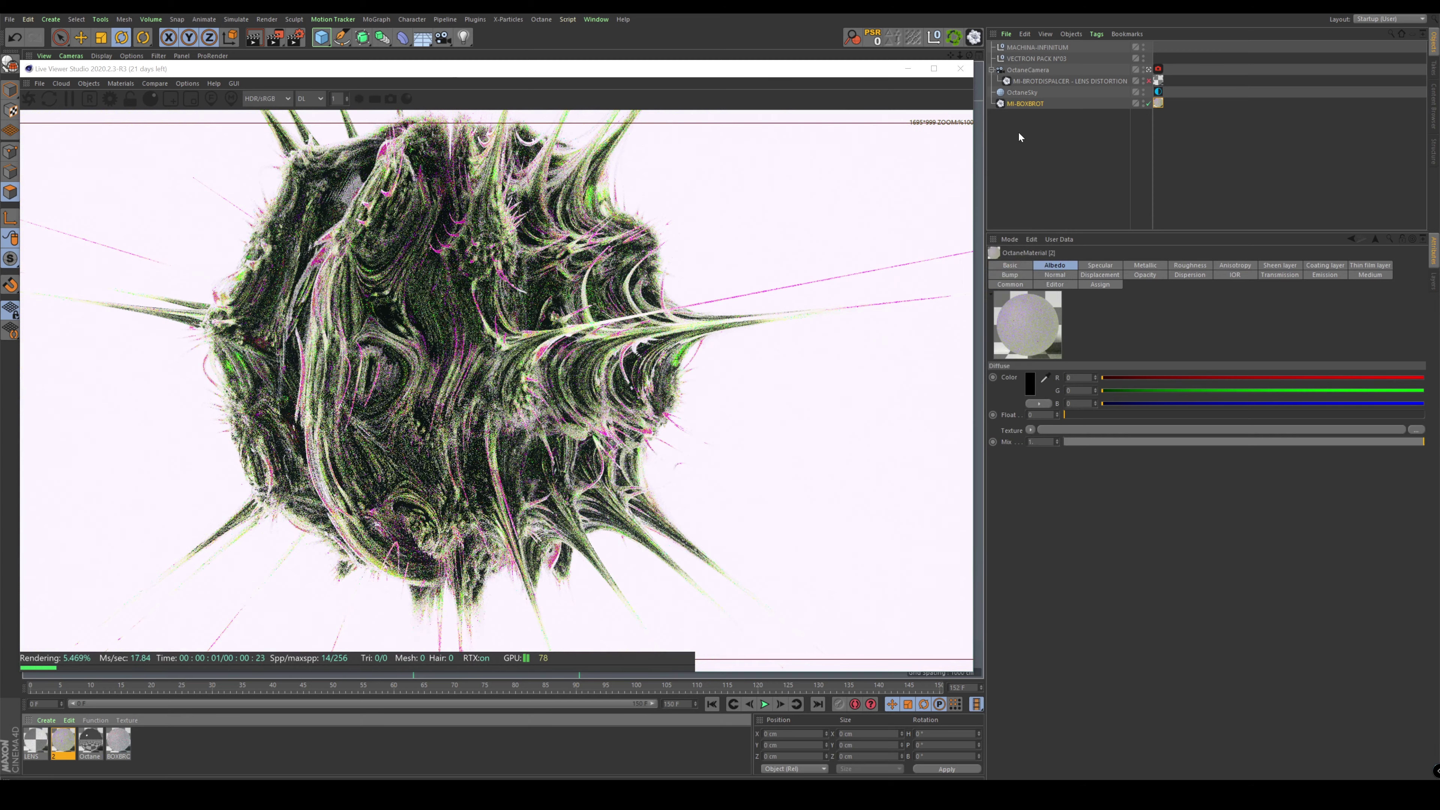
pyautogui.click(1025, 102)
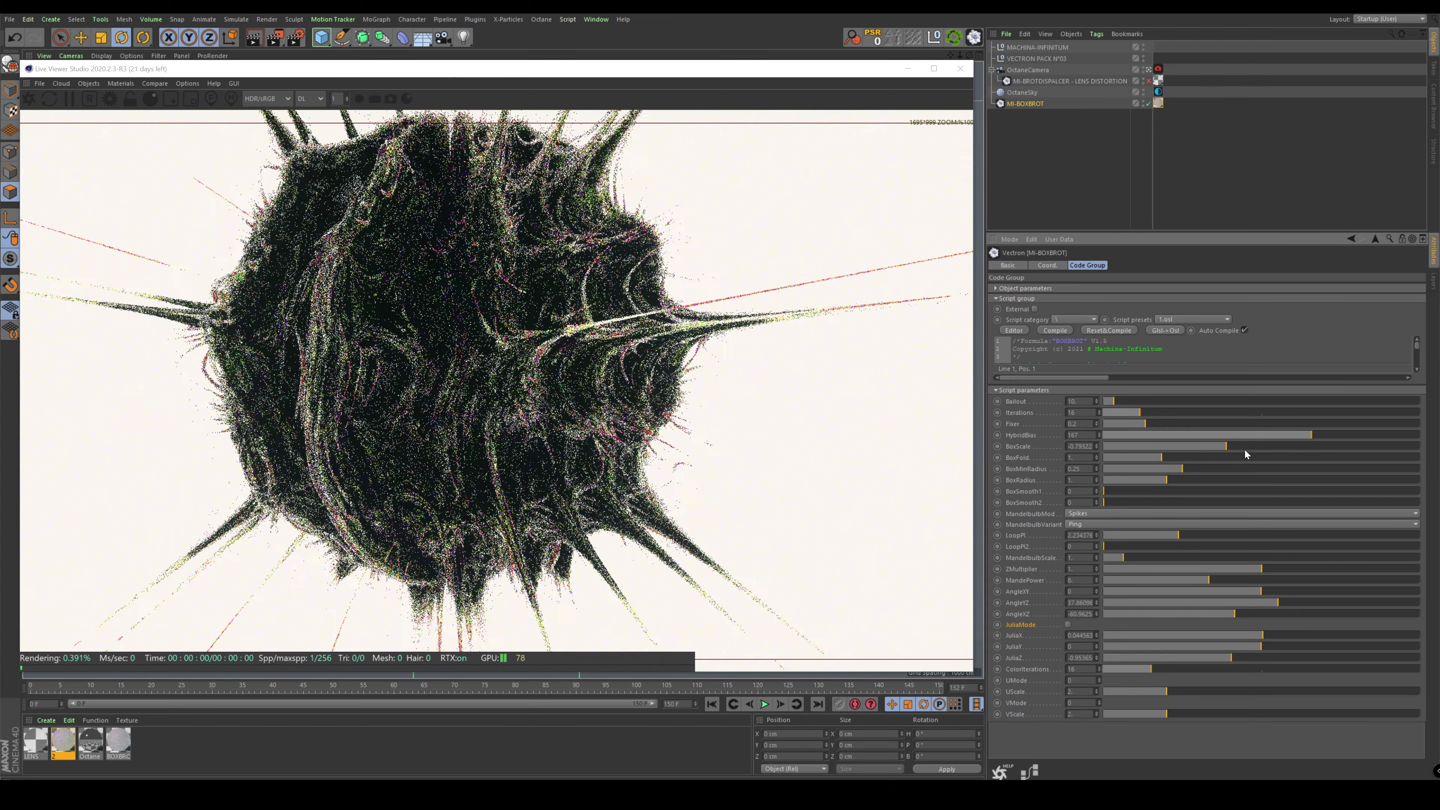
# Push BoxScale to about -2.38 and set HybridBias to 160.
pyautogui.moveTo(1197, 448); pyautogui.dragTo(1186, 447)
pyautogui.moveTo(1311, 435); pyautogui.dragTo(1303, 435)
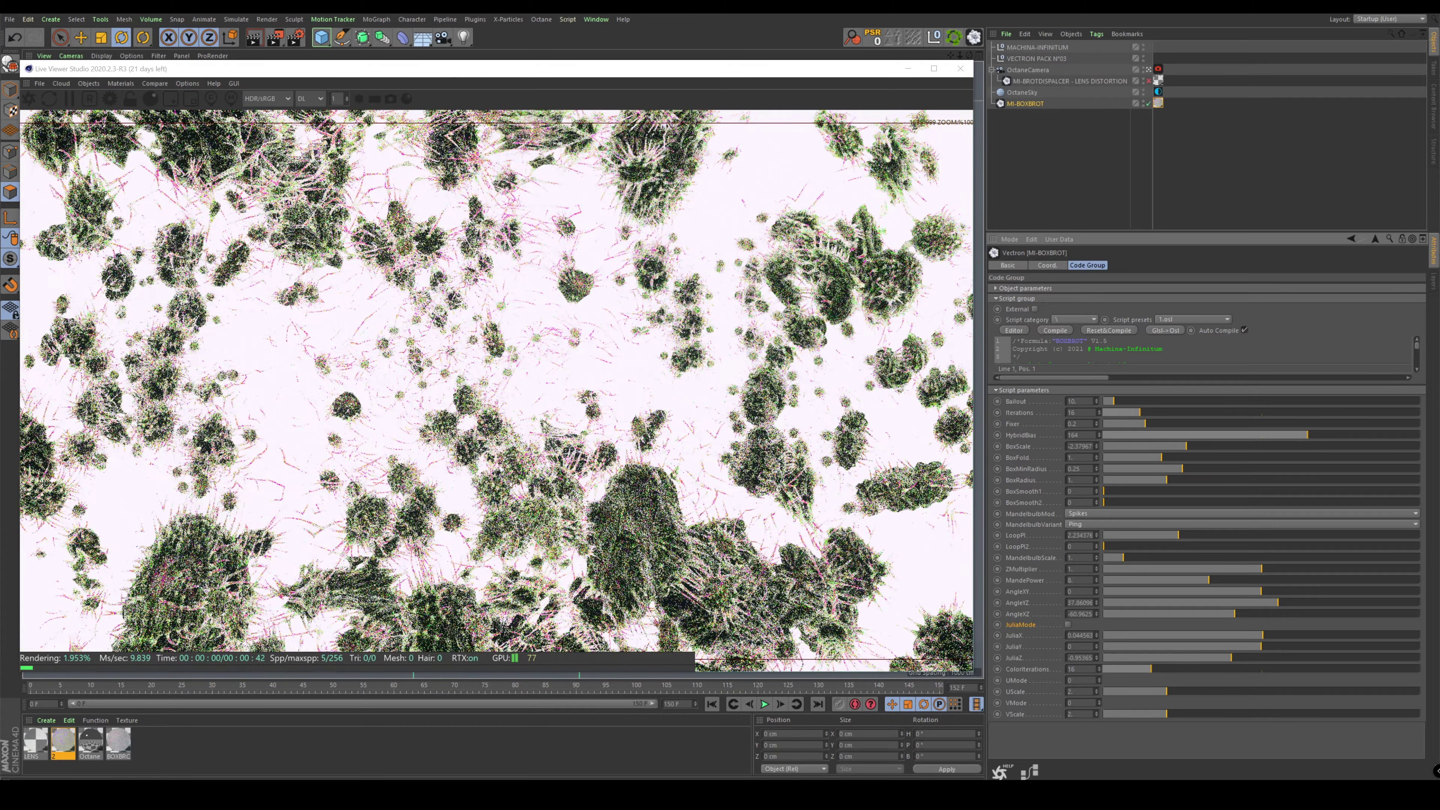
pyautogui.write('0')
pyautogui.press('Return')
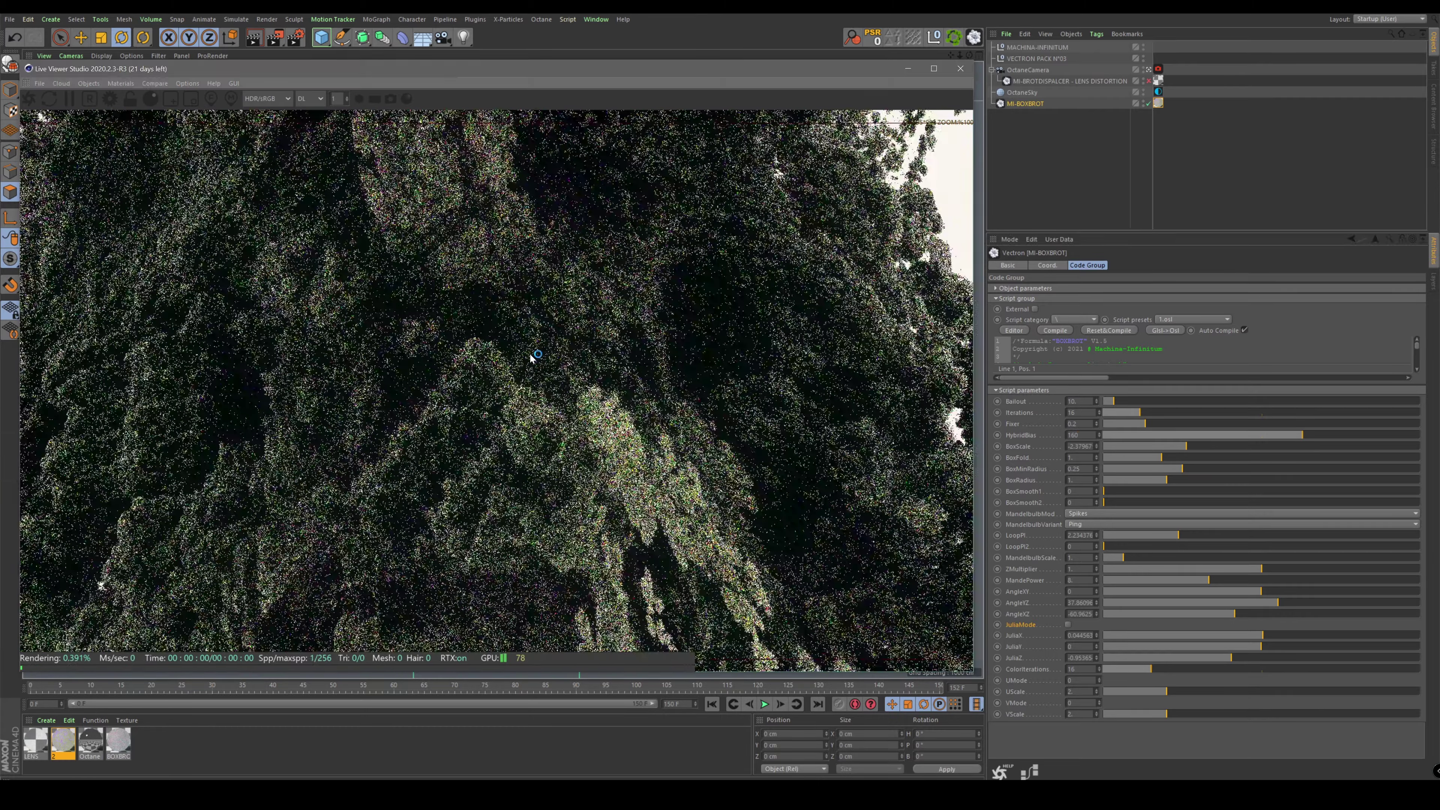
# Move the view across the fractal and rotate it by changing AngleYZ.
pyautogui.moveTo(531, 358)
pyautogui.mouseDown()
pyautogui.moveTo(495, 379)
pyautogui.moveTo(688, 515)
pyautogui.mouseUp()
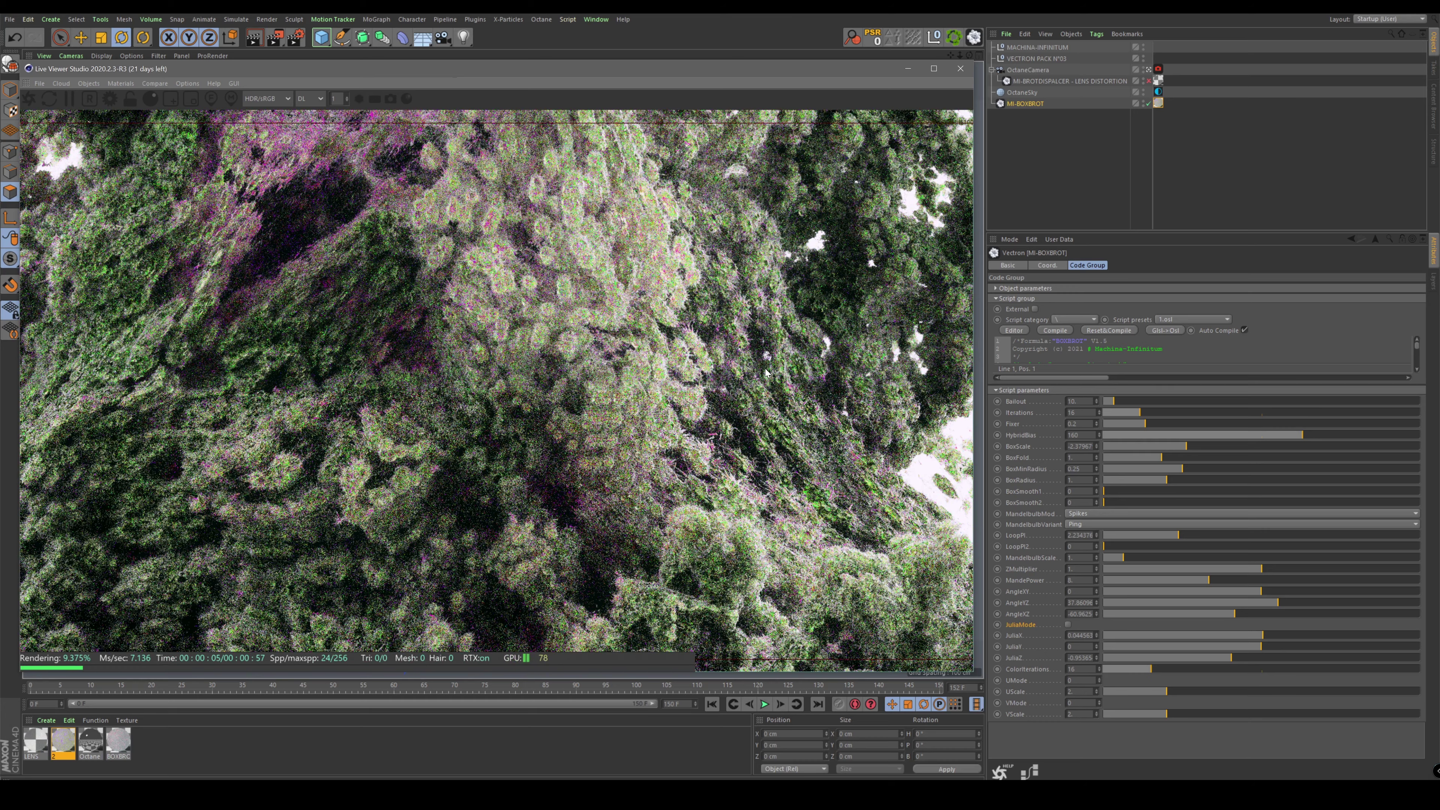
pyautogui.scroll(-3, 601, 391)
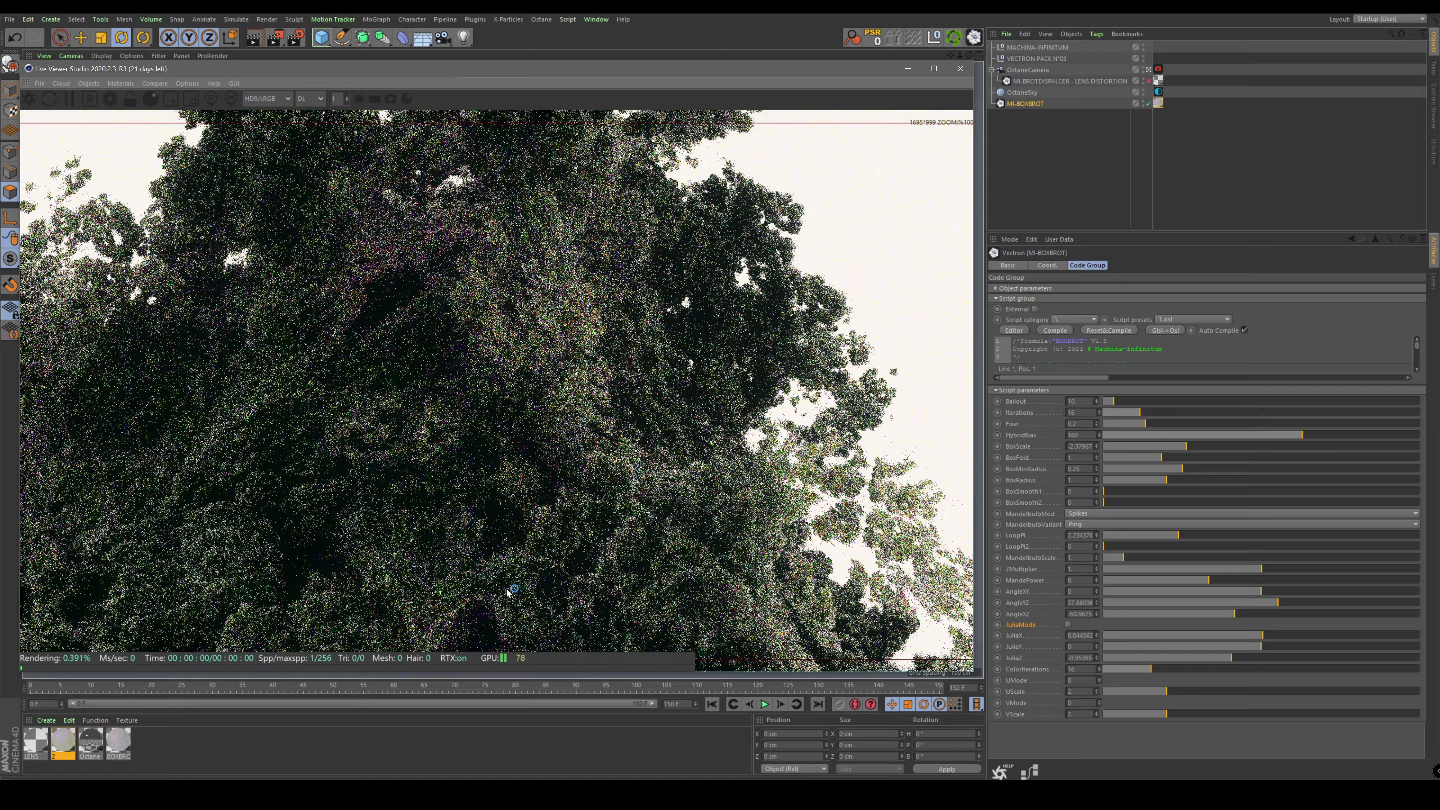
pyautogui.scroll(-3, 450, 470)
pyautogui.scroll(-2, 450, 470)
pyautogui.scroll(-2, 449, 470)
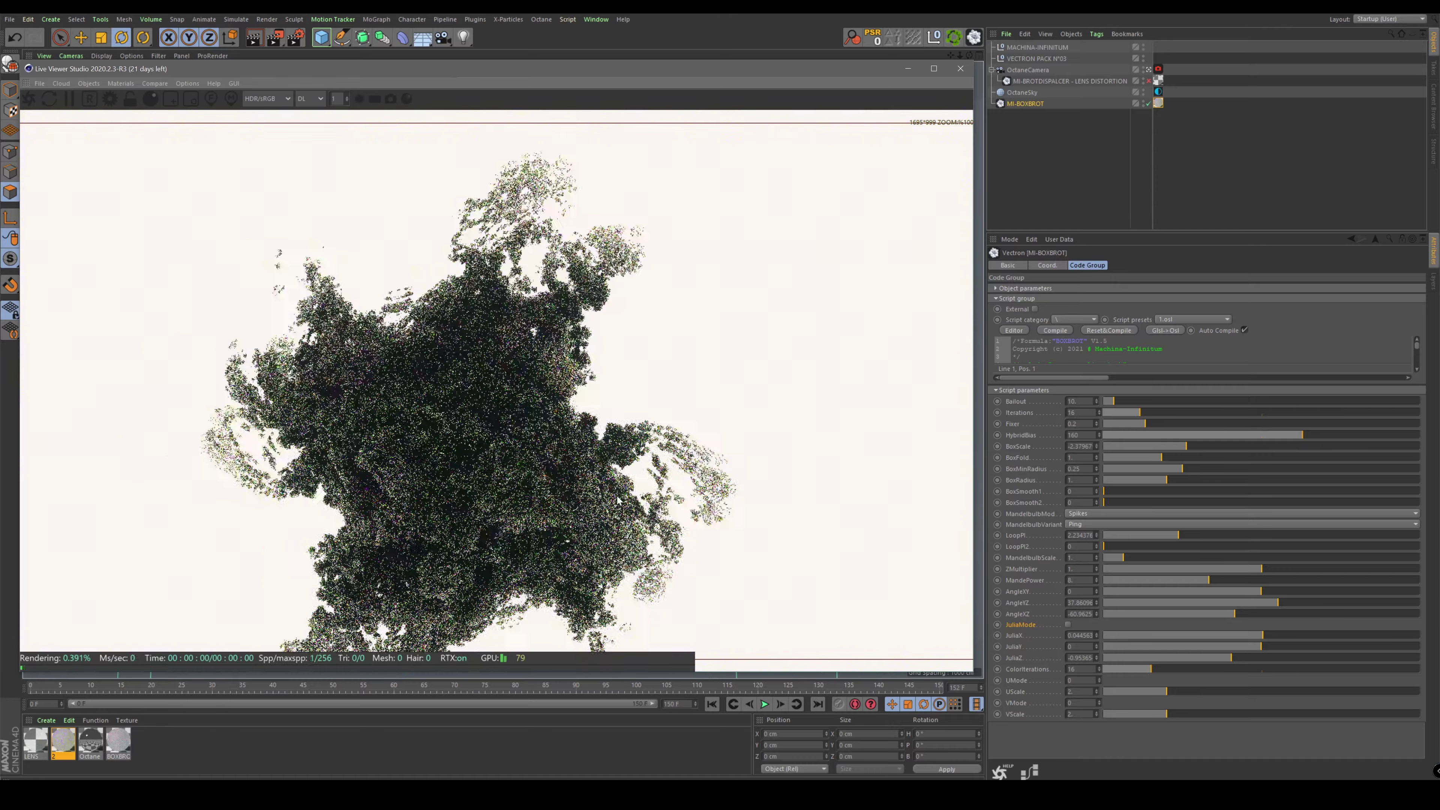
pyautogui.moveTo(1278, 602)
pyautogui.mouseDown()
pyautogui.moveTo(1206, 606)
pyautogui.moveTo(1258, 585)
pyautogui.moveTo(1205, 591)
pyautogui.mouseUp()
# Switch Mandelbulb mode to Organic, set the angle near -129, and select the MI-BOXBROT tag.
pyautogui.click(1241, 513)
pyautogui.click(1088, 528)
pyautogui.moveTo(1303, 435); pyautogui.dragTo(1294, 435)
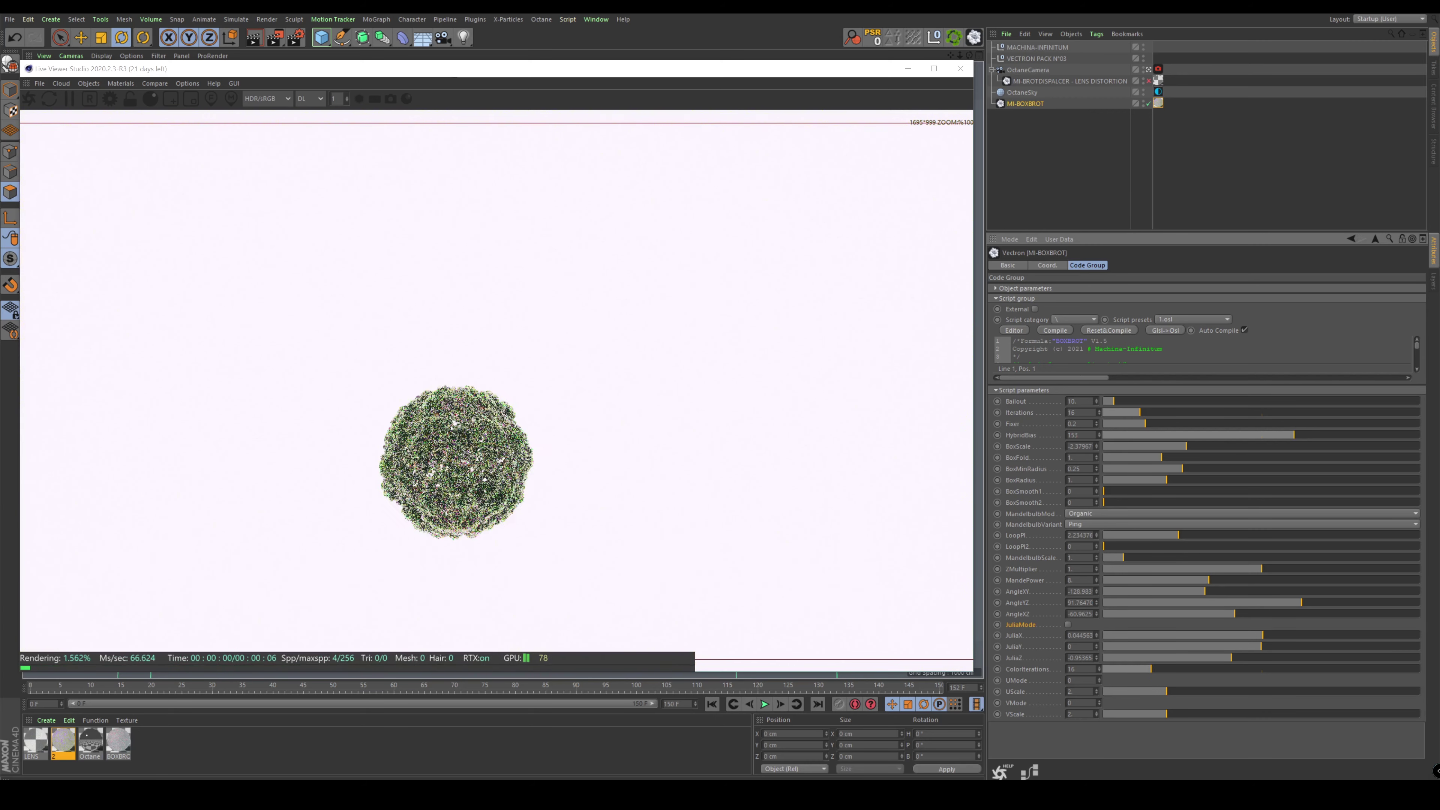
pyautogui.click(1157, 103)
# Delete the MI-BOXBROT tag and set HybridBias to 0.
pyautogui.press('Delete')
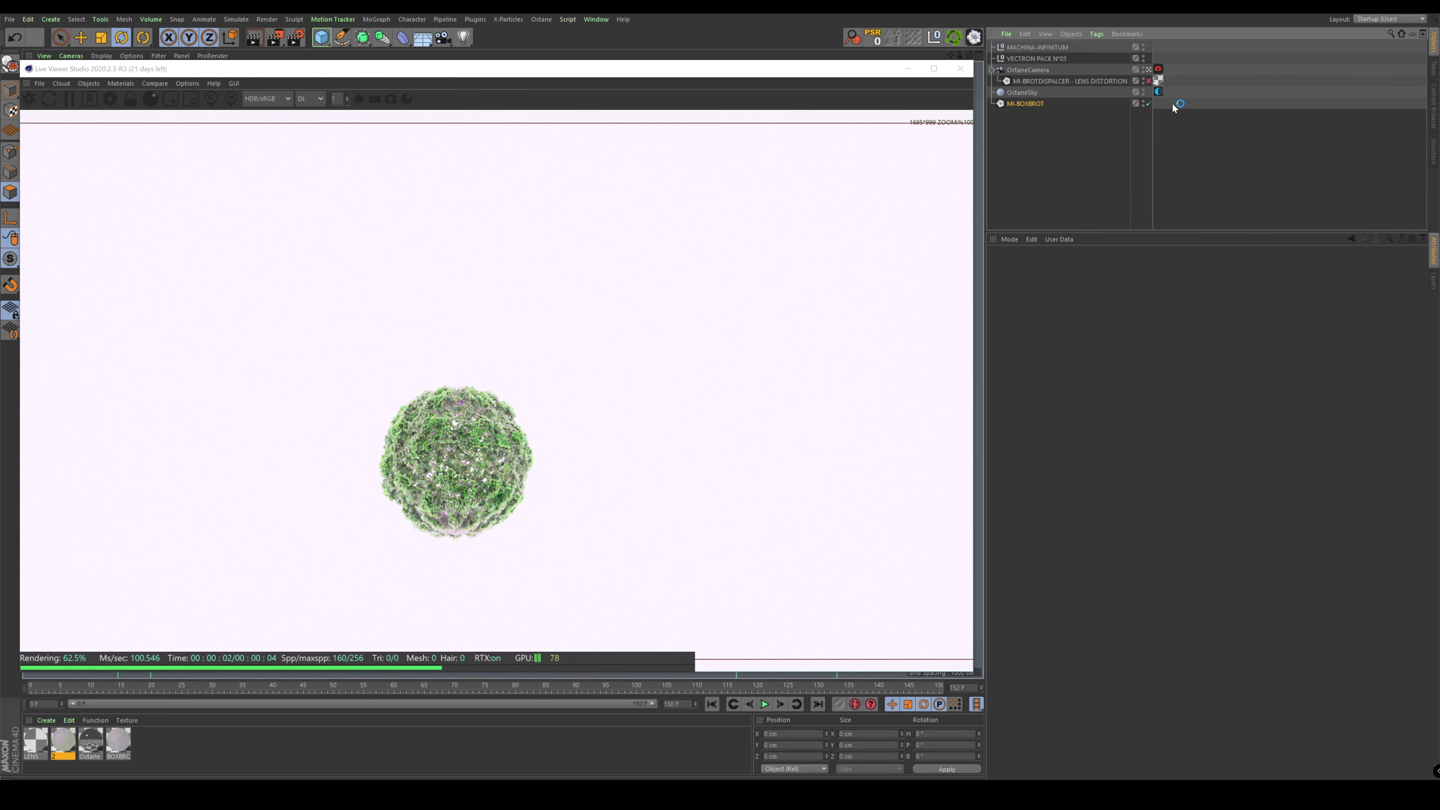
pyautogui.click(1172, 104)
pyautogui.click(1077, 435)
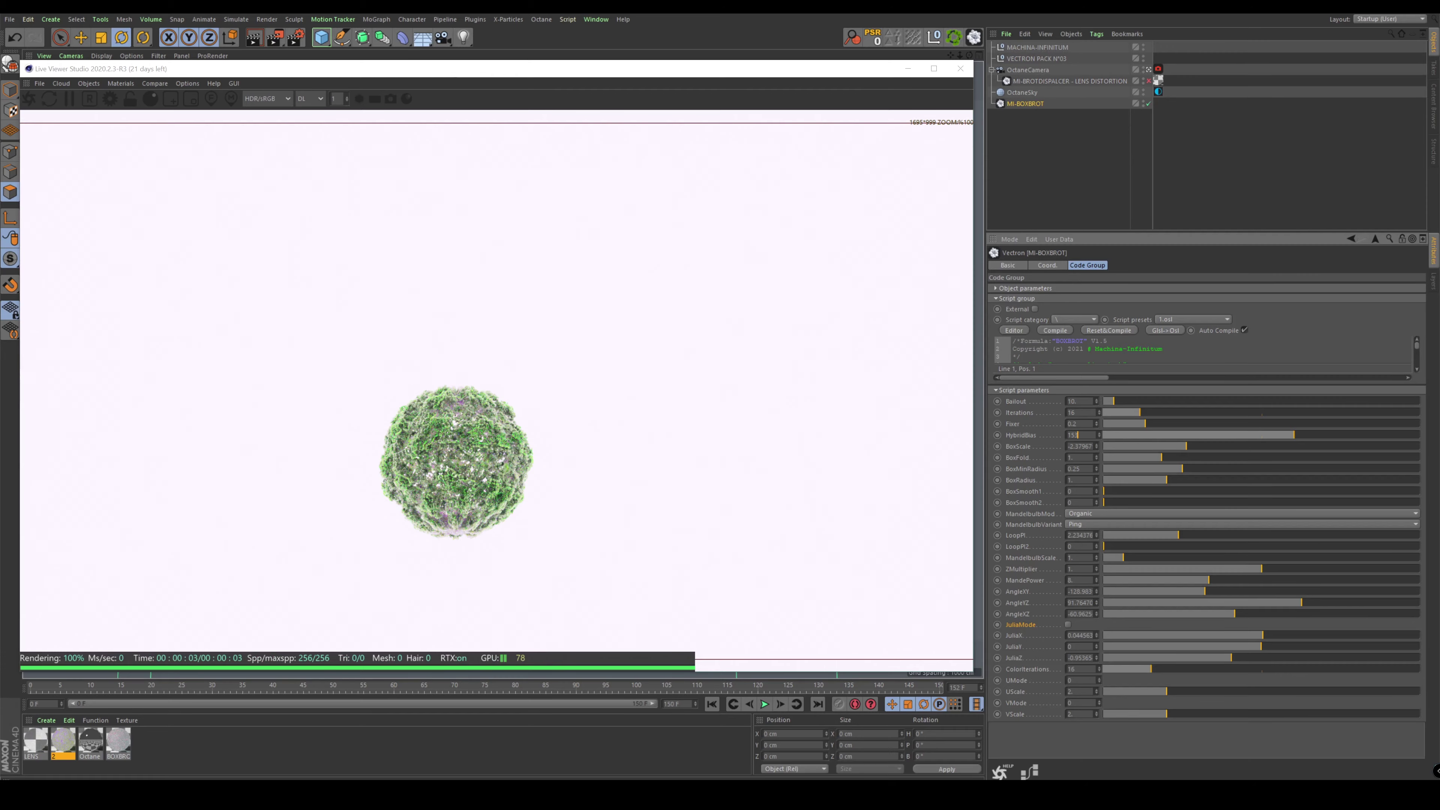
pyautogui.write('0')
pyautogui.press('Return')
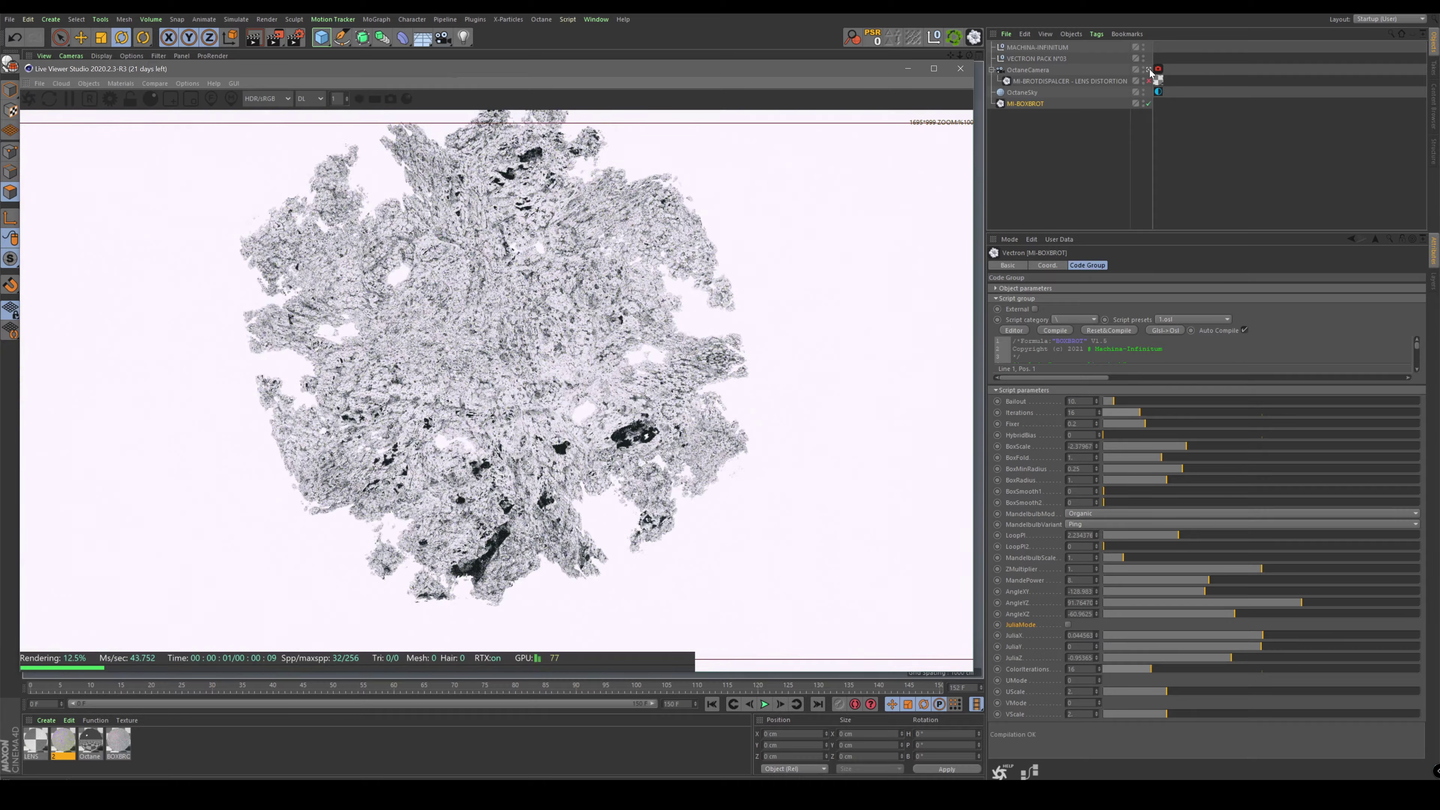
# Reset all the fractal's Angle fields to 0.
pyautogui.scroll(5, 489, 339)
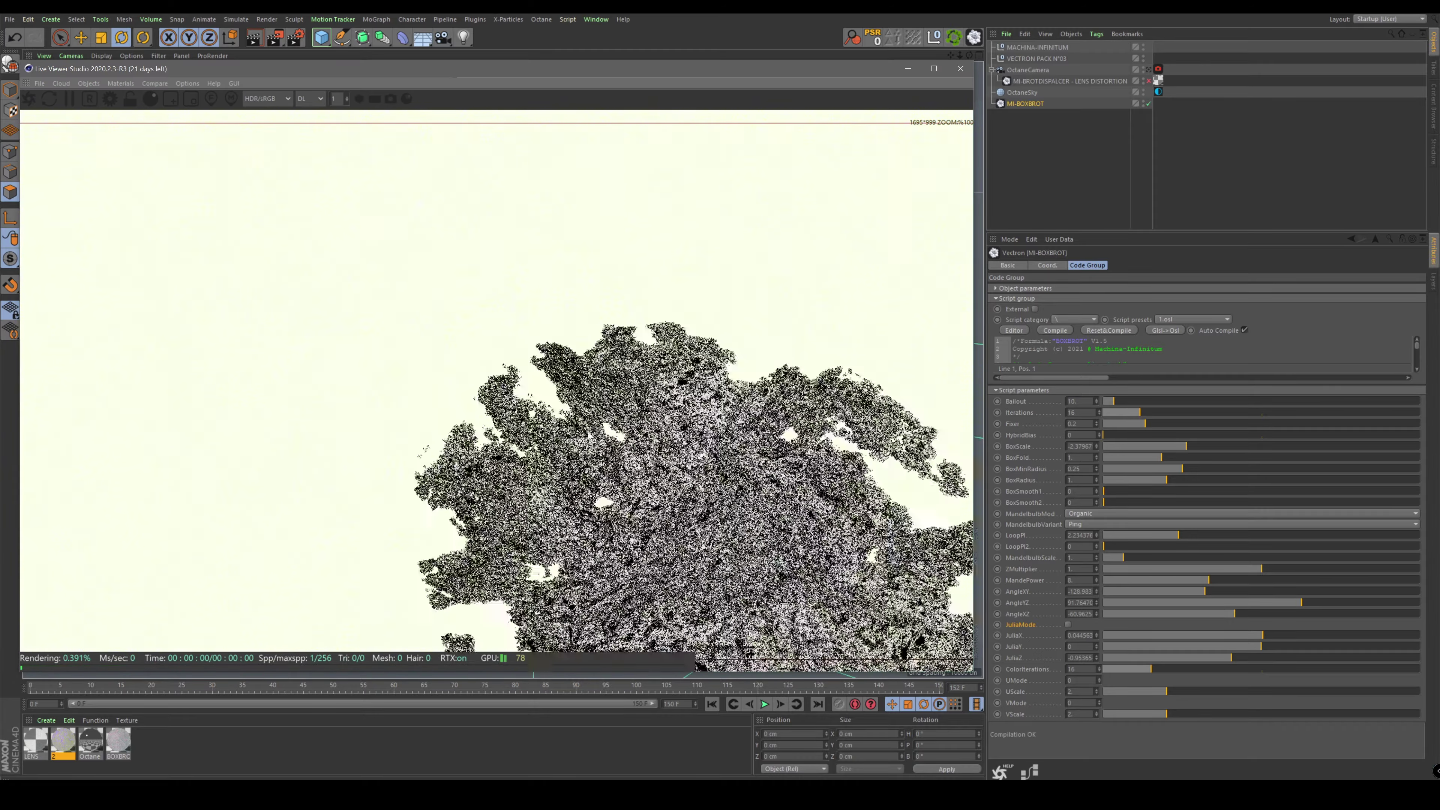
pyautogui.doubleClick(1080, 591)
pyautogui.write('0')
pyautogui.press('Tab')
pyautogui.write('0')
pyautogui.press('Tab')
pyautogui.write('0')
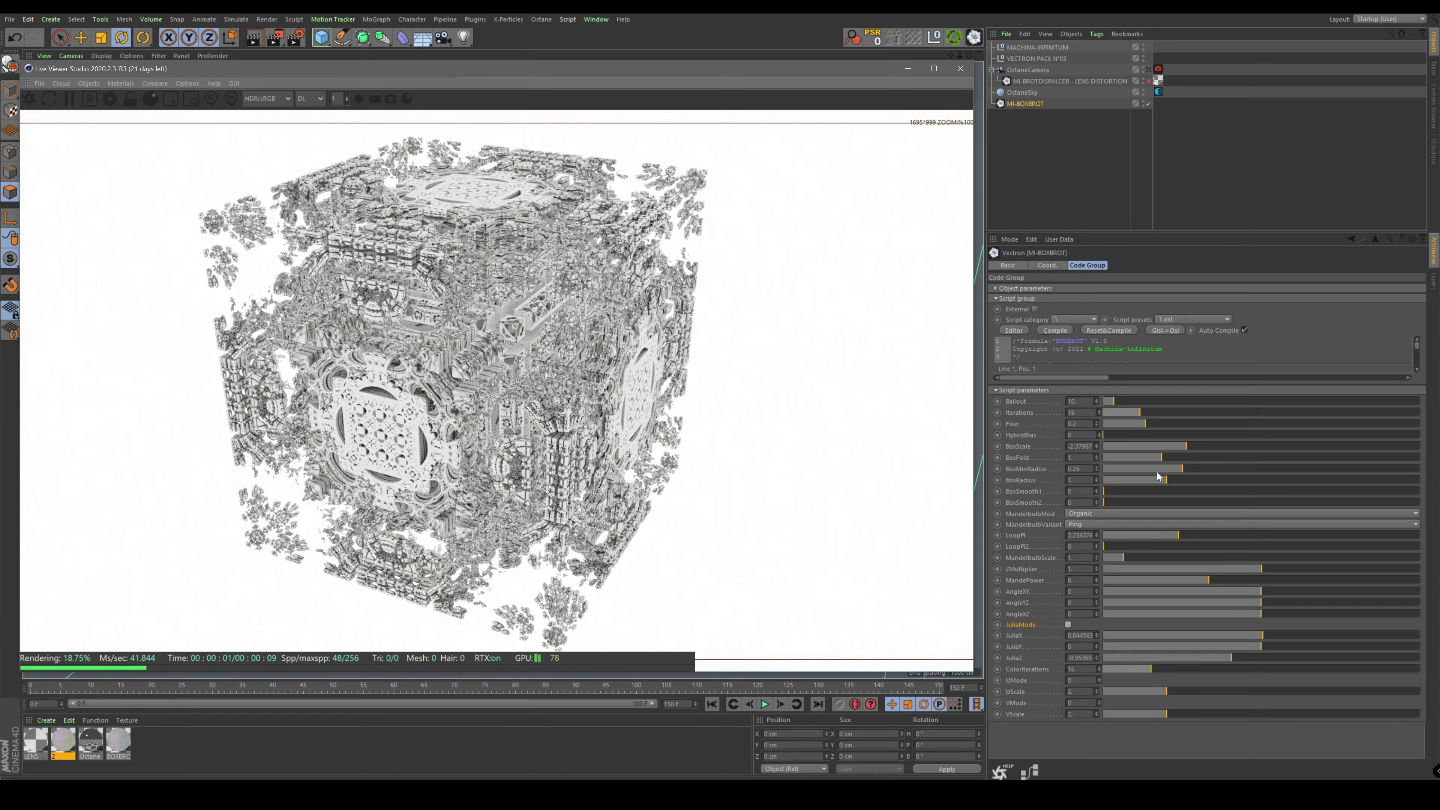
# Set Bailout to 137.4331, fine-tune BoxFold and Fixer, and undo an AngleXY change.
pyautogui.moveTo(1162, 457); pyautogui.dragTo(1200, 458)
pyautogui.moveTo(1113, 401); pyautogui.dragTo(1248, 400)
pyautogui.moveTo(1145, 424); pyautogui.dragTo(1122, 423)
pyautogui.moveTo(1262, 592); pyautogui.dragTo(1184, 592)
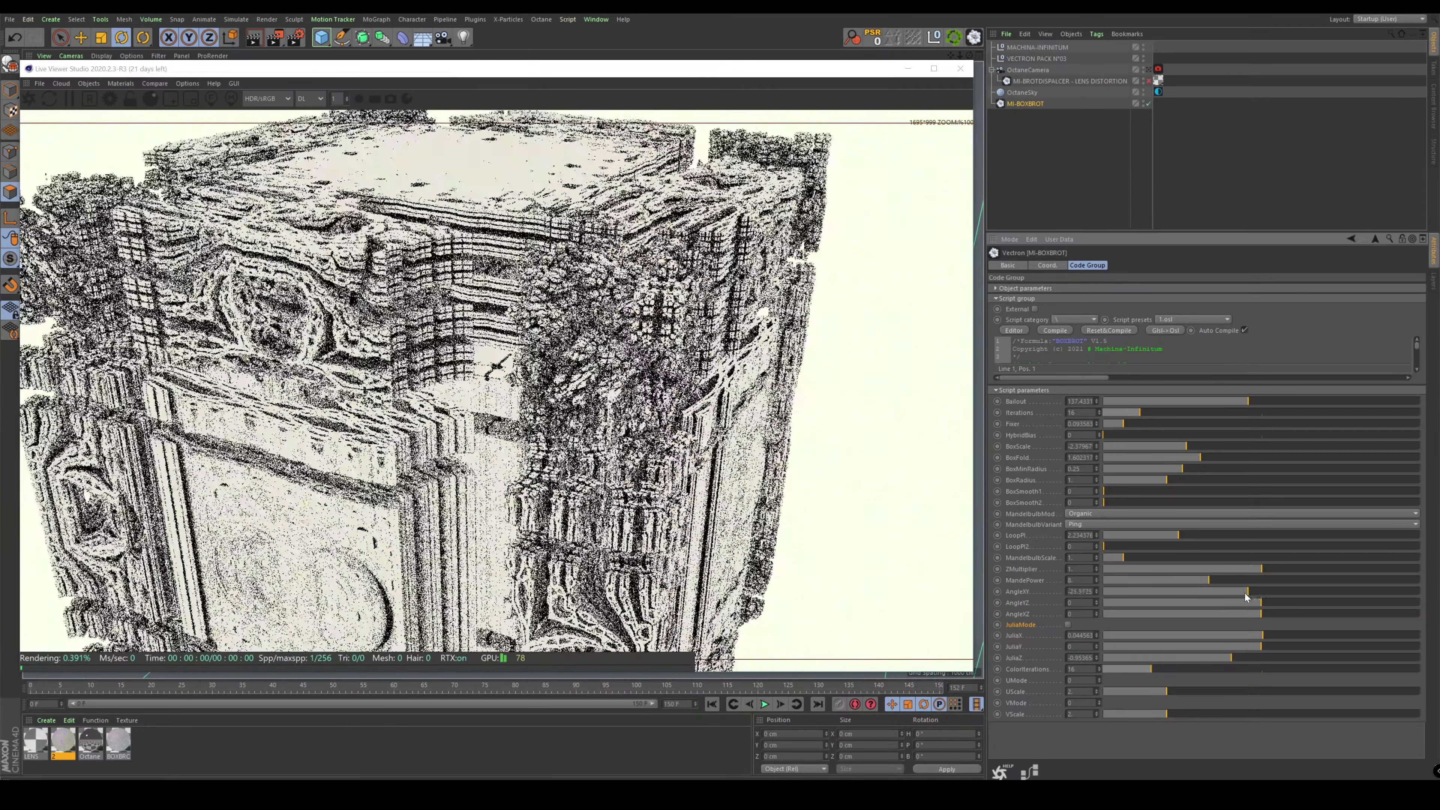
pyautogui.hotkey('ctrl', 'z')
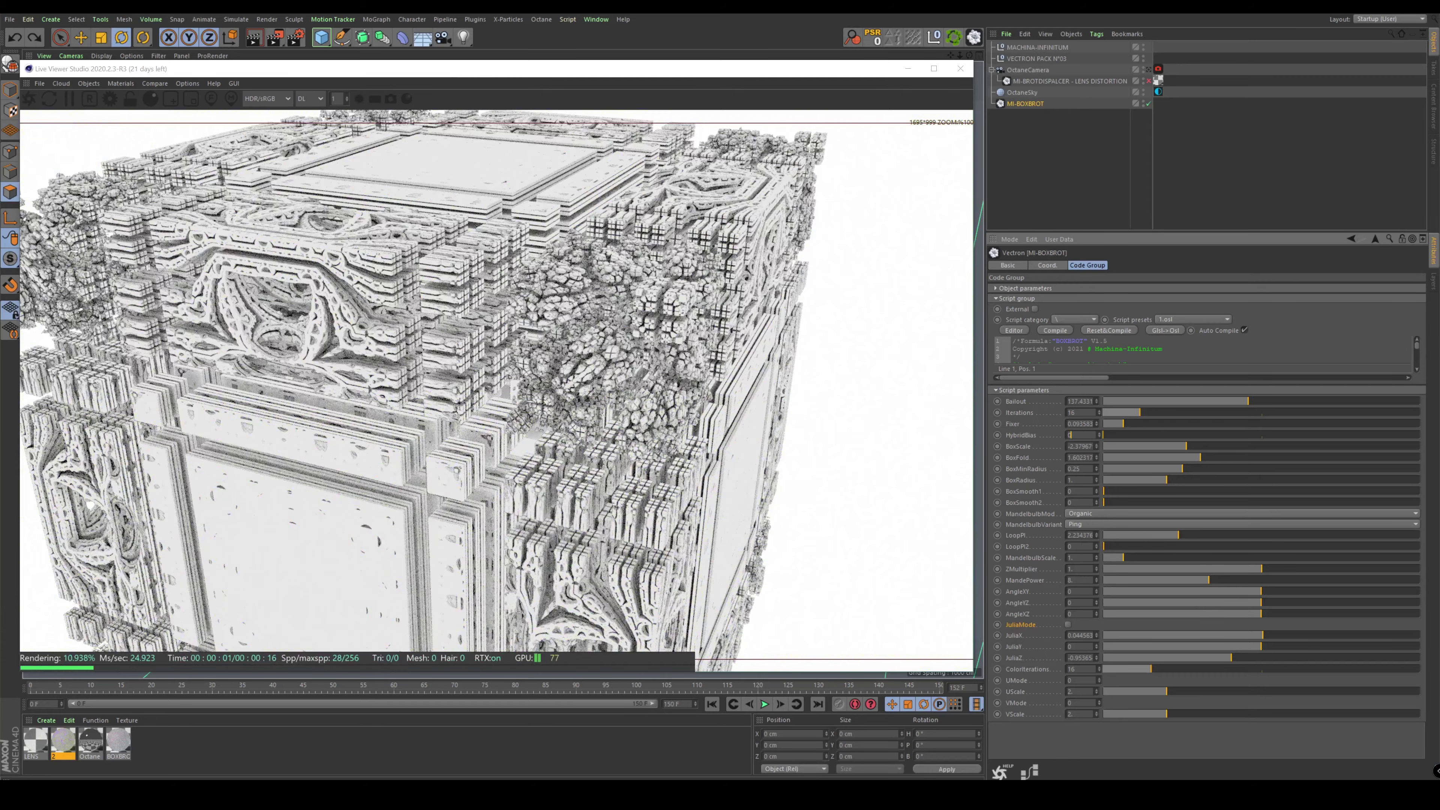
# Set HybridBias to 8 and preview the fractal with the Normal render kernel.
pyautogui.write('8')
pyautogui.press('Return')
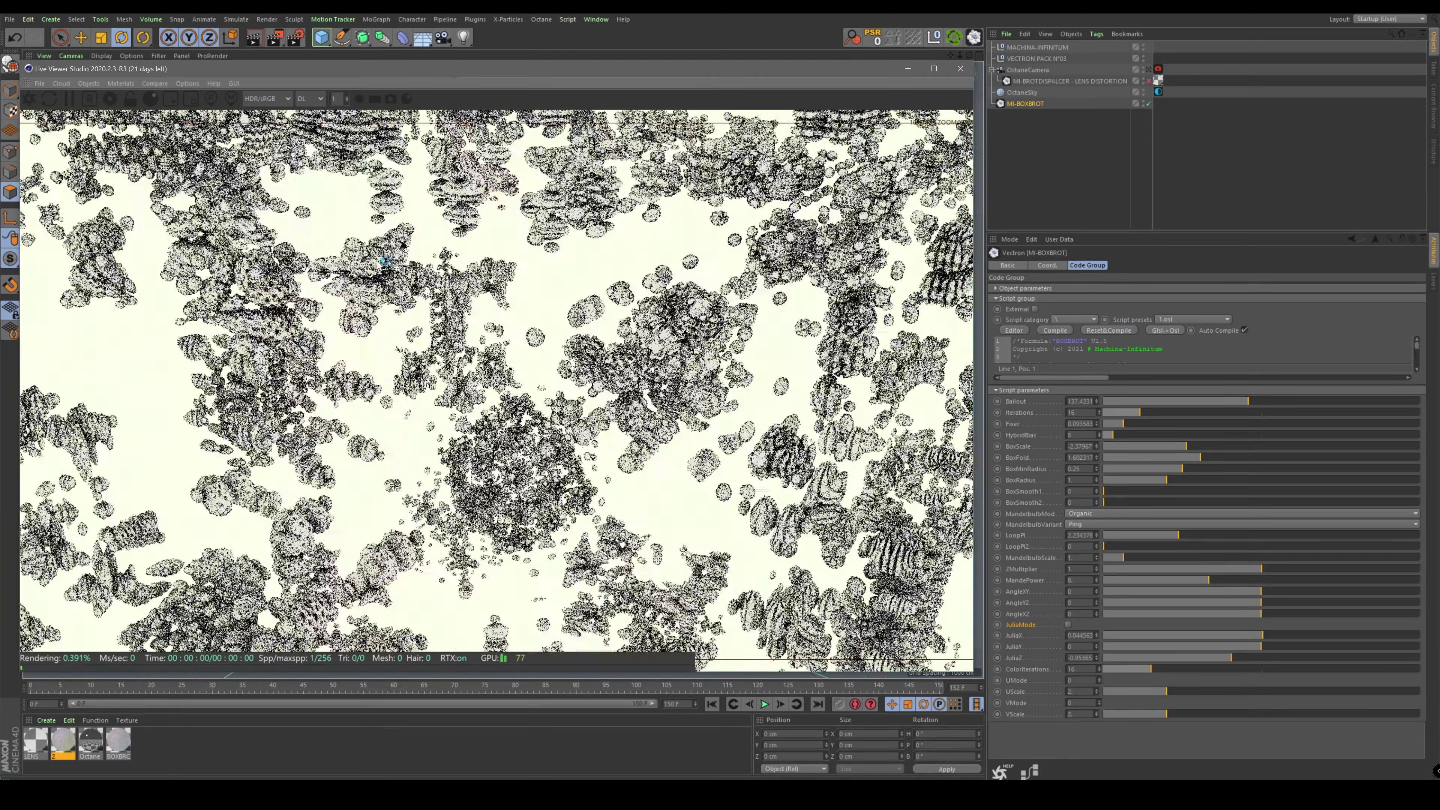
pyautogui.click(310, 98)
pyautogui.click(318, 187)
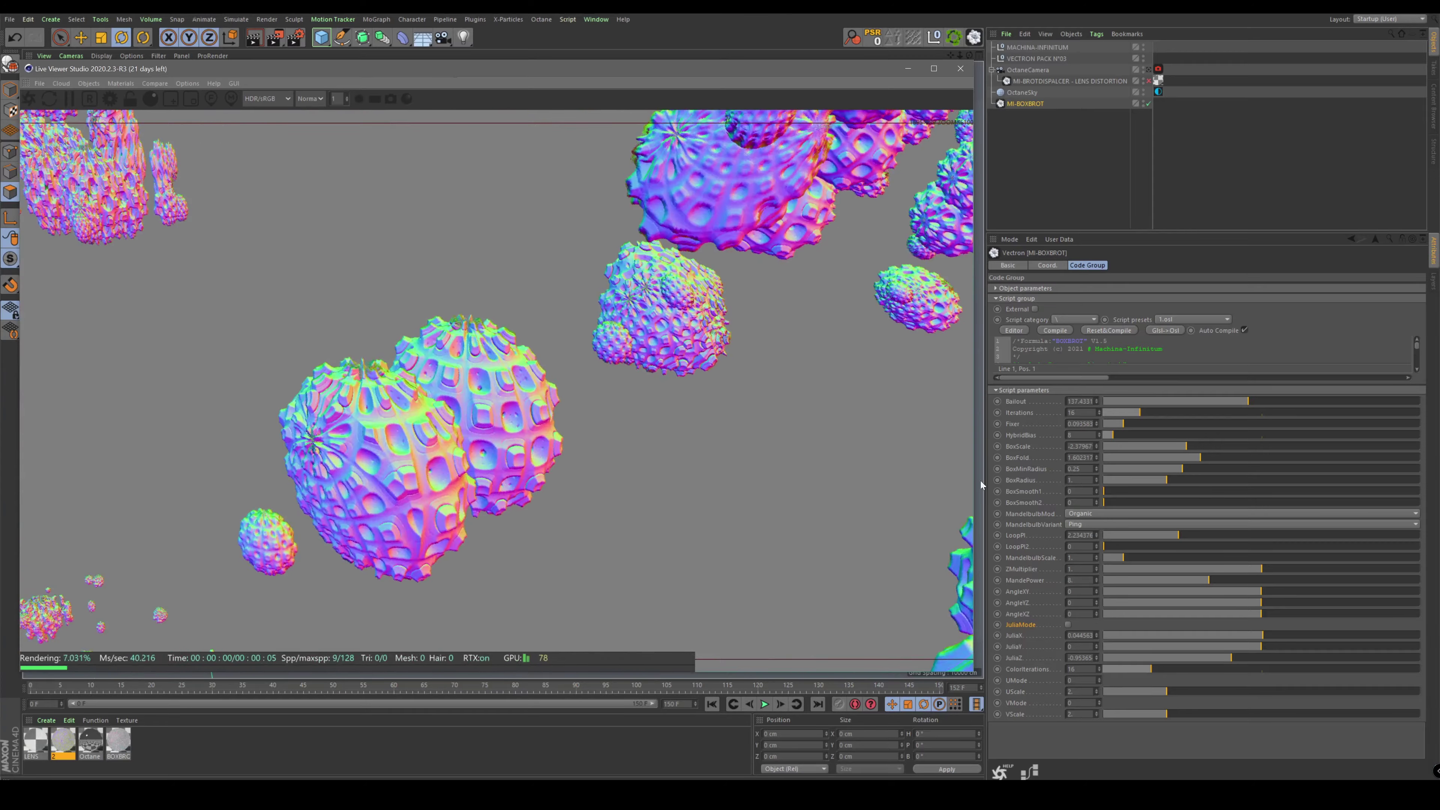
# Raise LoopPI to about 2.74, return to DL rendering, and set MandelbulbScale near 4.83.
pyautogui.moveTo(1144, 535); pyautogui.dragTo(1194, 535)
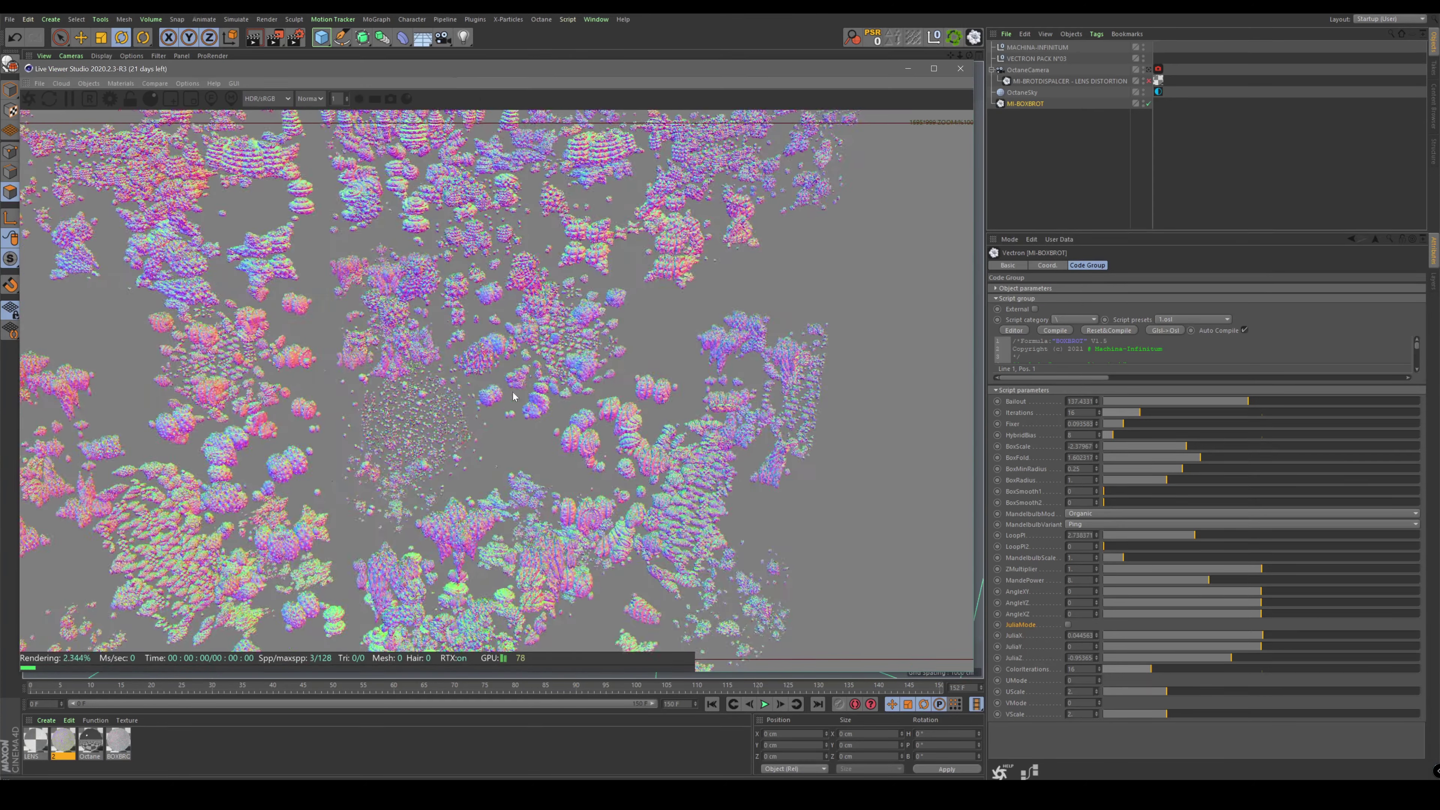
pyautogui.click(310, 98)
pyautogui.click(312, 115)
pyautogui.moveTo(1122, 558); pyautogui.dragTo(1365, 560)
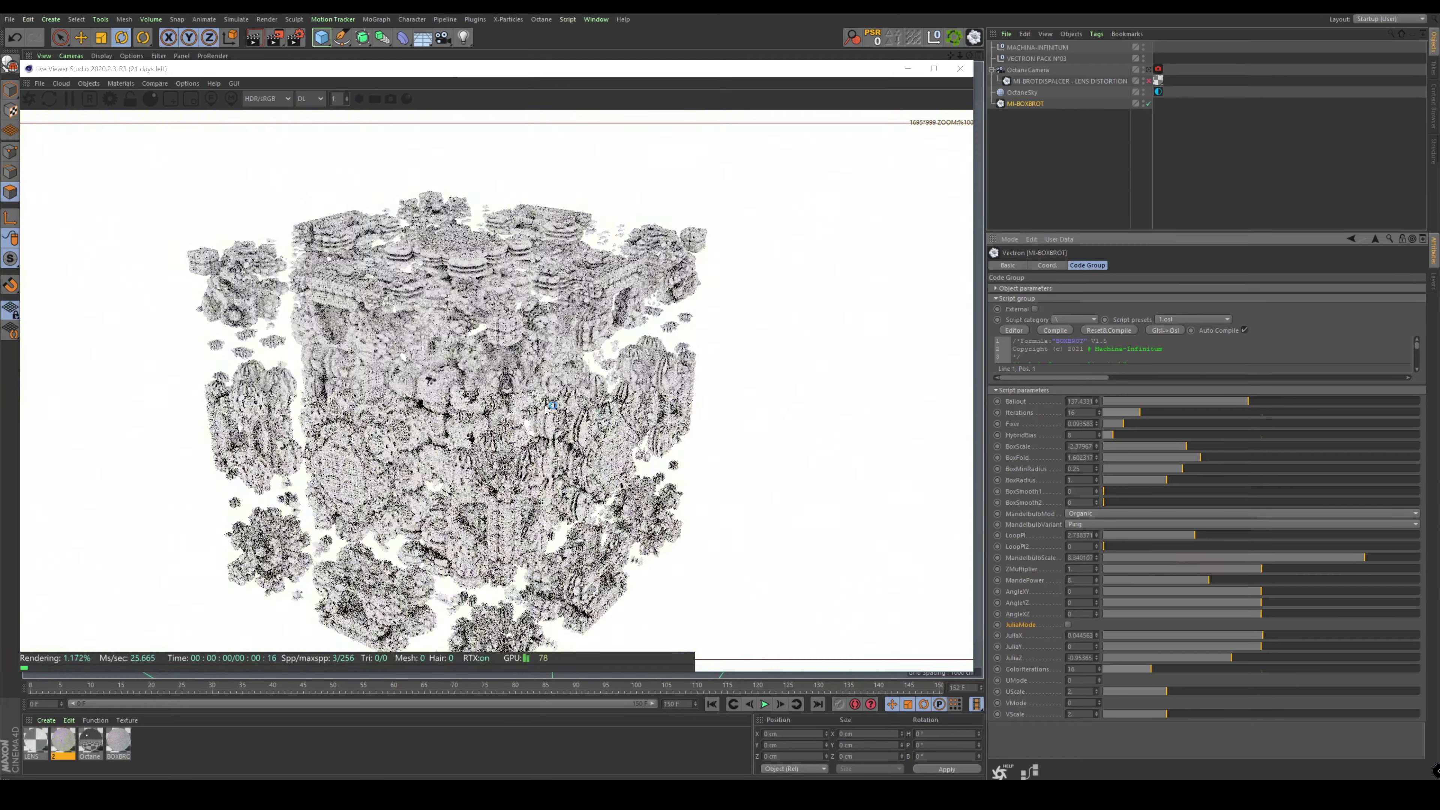
# Switch Mandelbulb mode to Spikes and nudge AngleXY to about 0.67.
pyautogui.scroll(3, 458, 405)
pyautogui.click(1242, 513)
pyautogui.click(1095, 536)
pyautogui.moveTo(1254, 595)
pyautogui.mouseDown()
pyautogui.moveTo(1208, 592)
pyautogui.moveTo(1287, 591)
pyautogui.mouseUp()
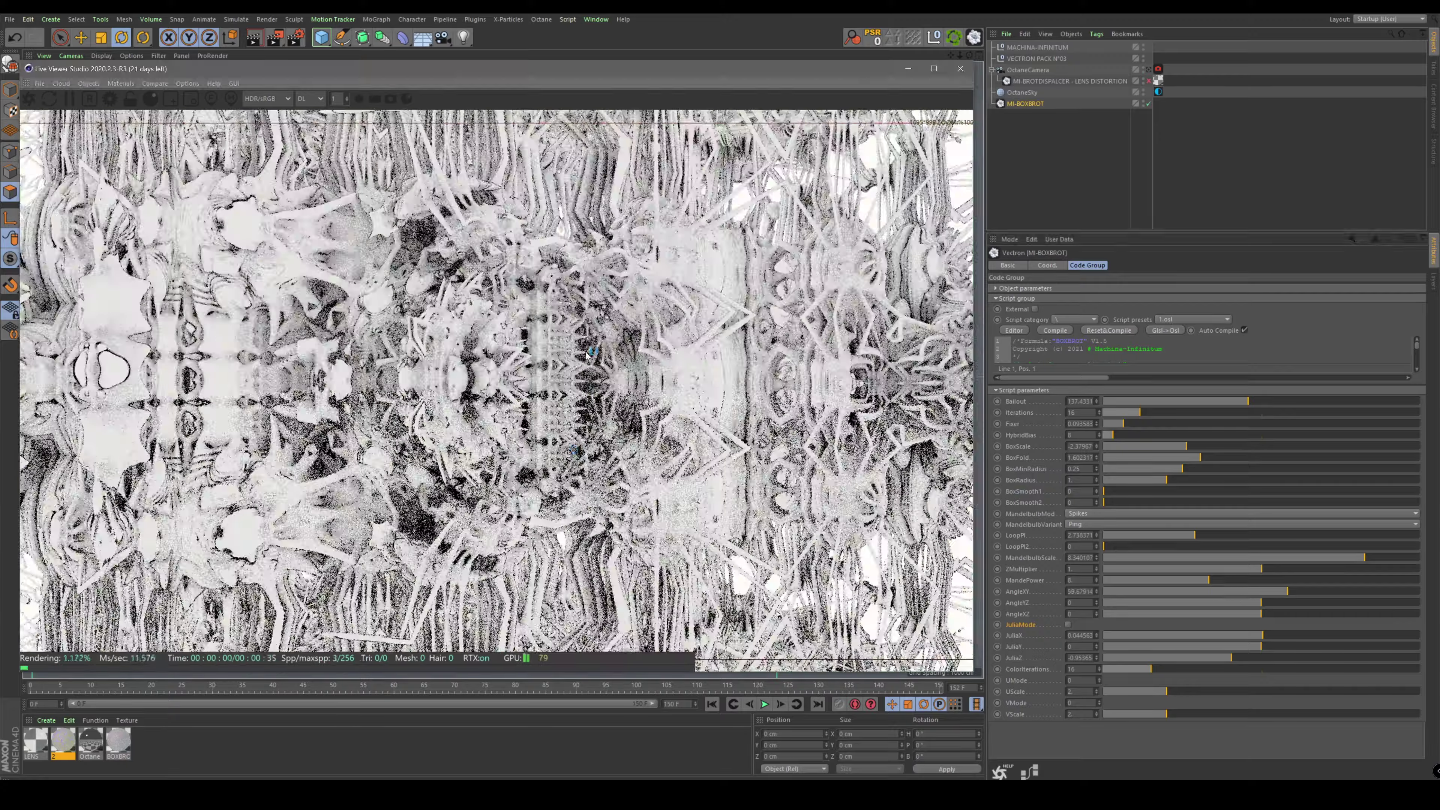